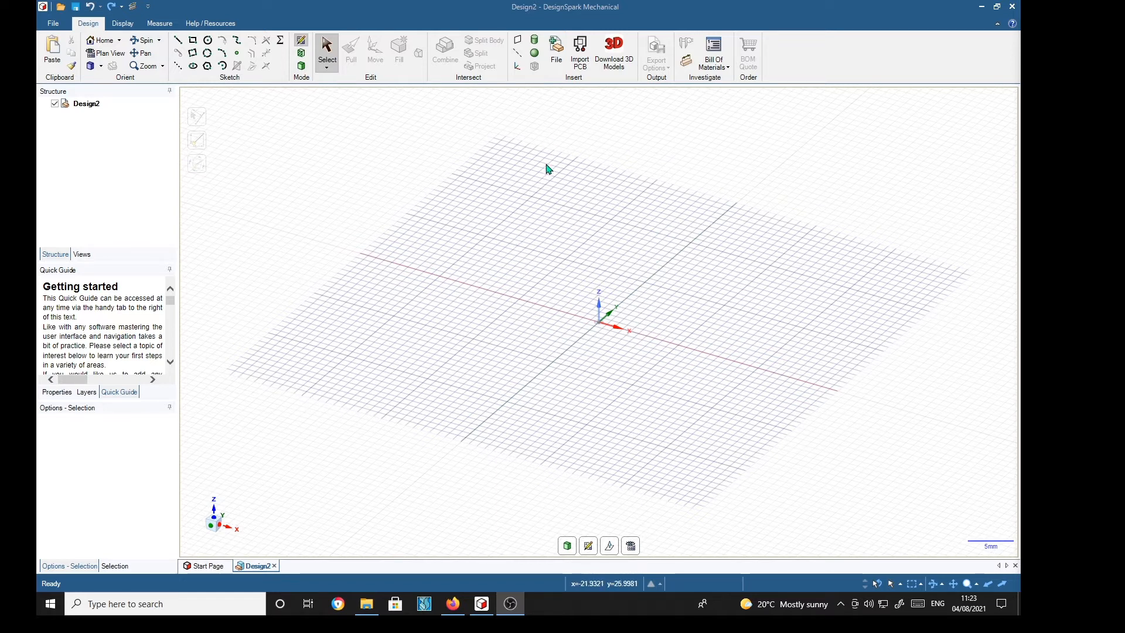
# Insert the files "L&R Angle strap.rsdoc" and "Main channel.rsdoc" from the 124 Base assy folder into the design
pyautogui.click(555, 53)
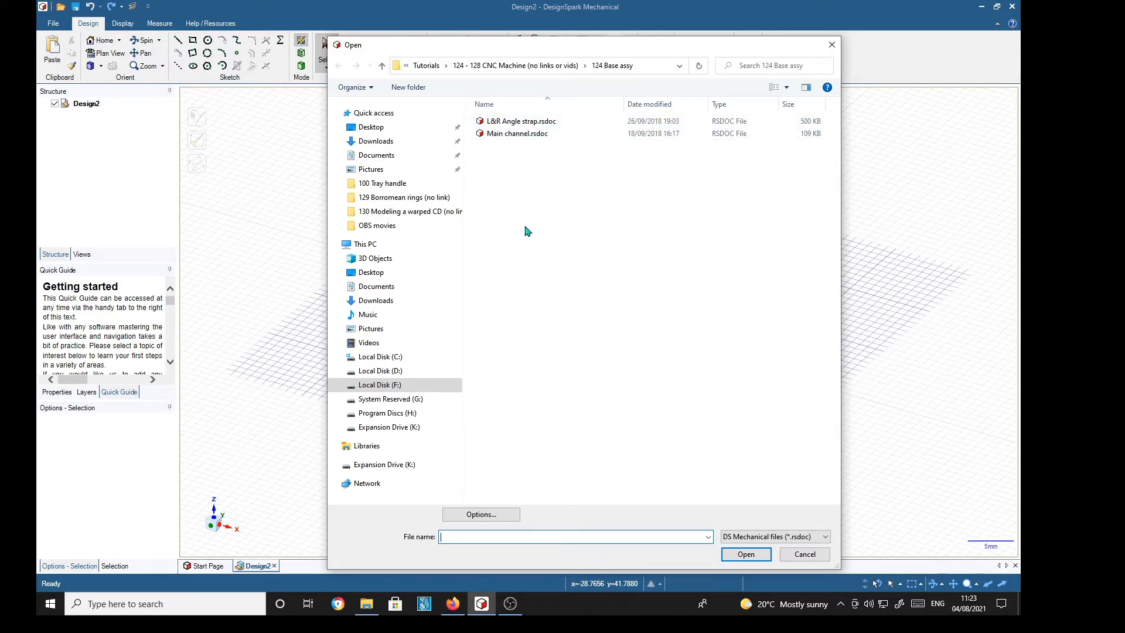
pyautogui.click(514, 122)
pyautogui.keyDown('shift'); pyautogui.click(513, 135); pyautogui.keyUp('shift')
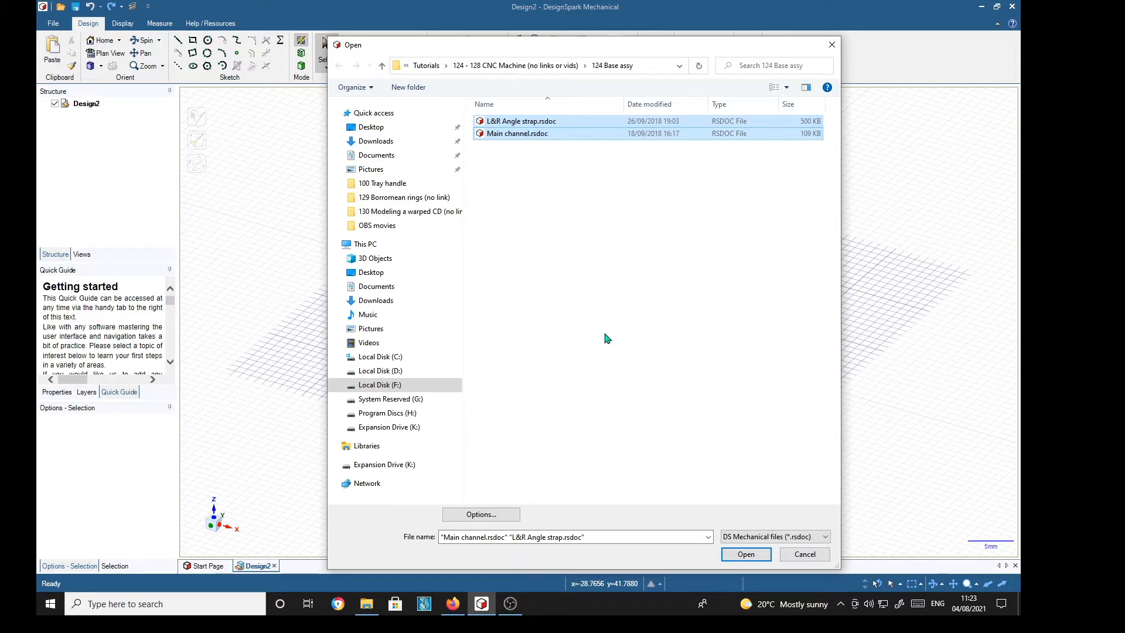
pyautogui.click(744, 554)
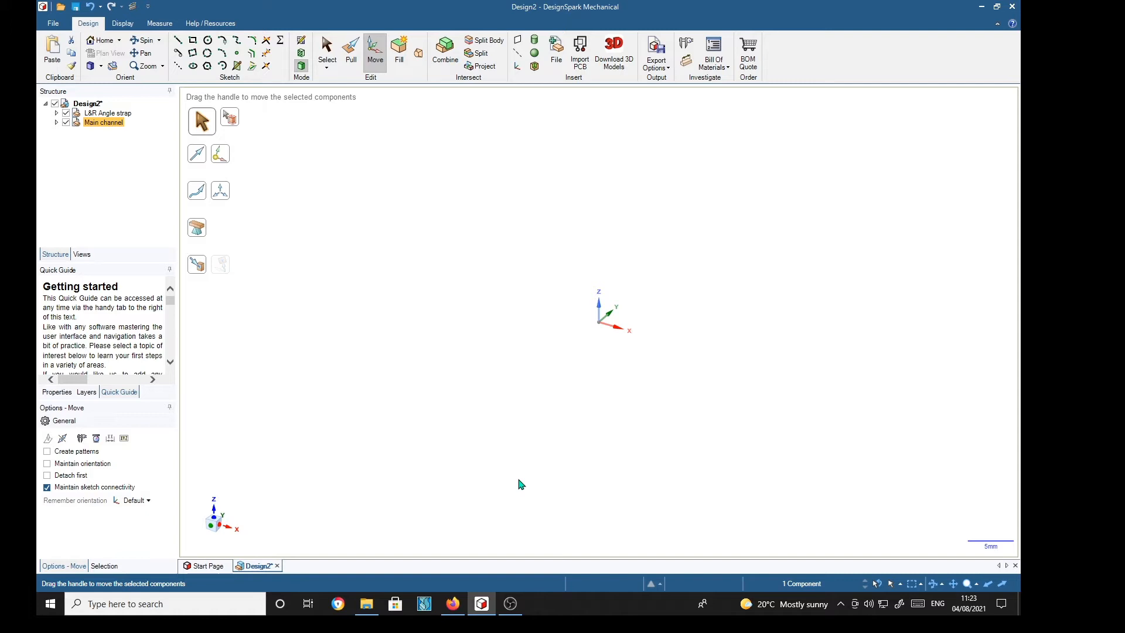
pyautogui.scroll(-10, 519, 480)
pyautogui.scroll(-5, 520, 484)
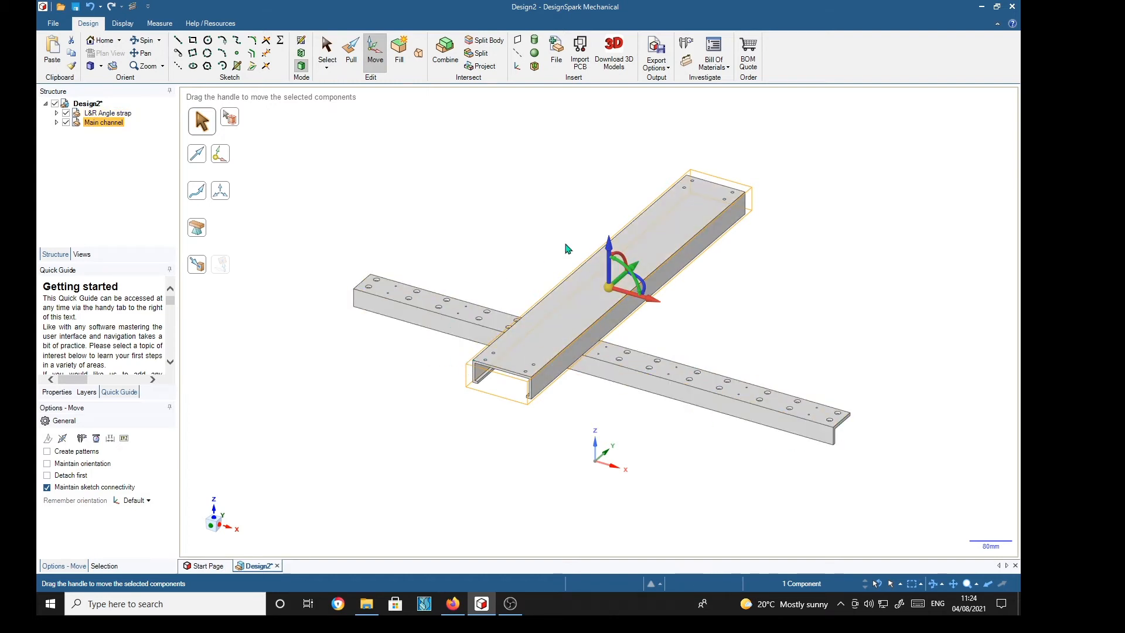
# Anchor the Move handle on the main channel's near-end corner hole and move the channel up to the angle strap's end corner hole
pyautogui.moveTo(609, 287); pyautogui.dragTo(486, 361)
pyautogui.moveTo(445, 452)
pyautogui.mouseDown(button='middle')
pyautogui.moveTo(467, 455)
pyautogui.moveTo(474, 421)
pyautogui.moveTo(466, 450)
pyautogui.moveTo(452, 444)
pyautogui.moveTo(460, 451)
pyautogui.mouseUp(button='middle')
pyautogui.click(198, 267)
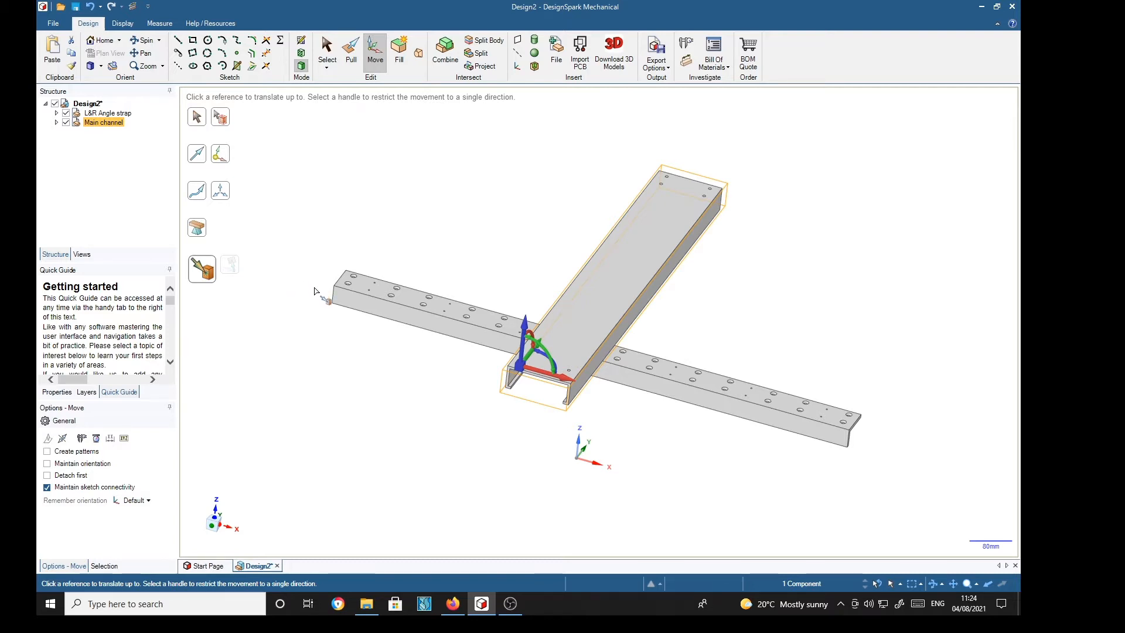
pyautogui.scroll(3, 328, 298)
pyautogui.scroll(4, 330, 297)
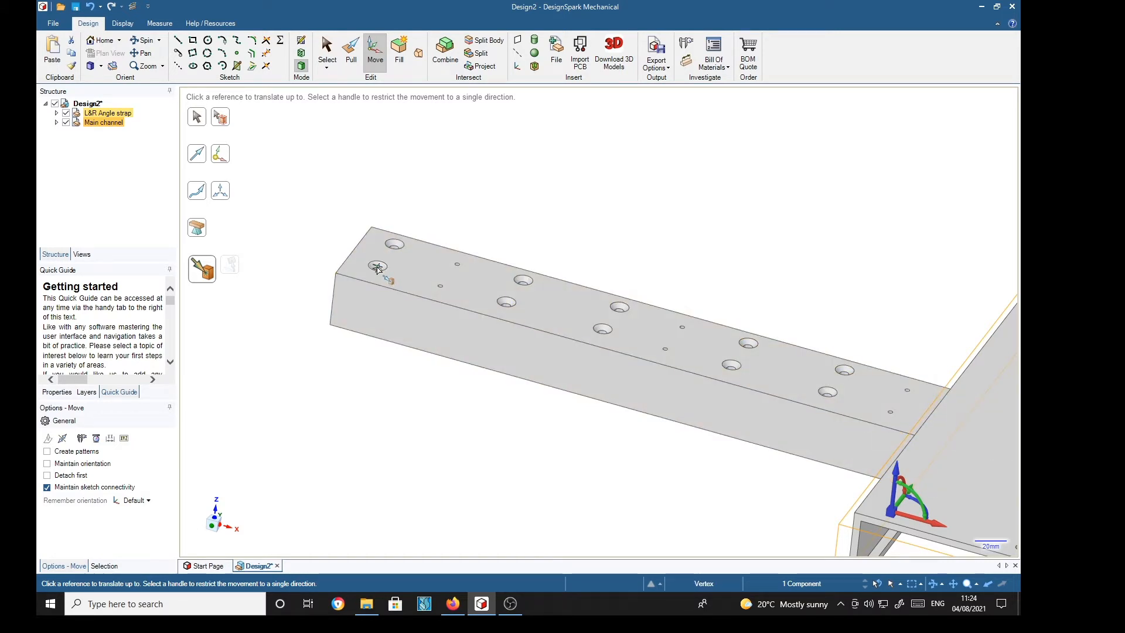
pyautogui.scroll(5, 378, 270)
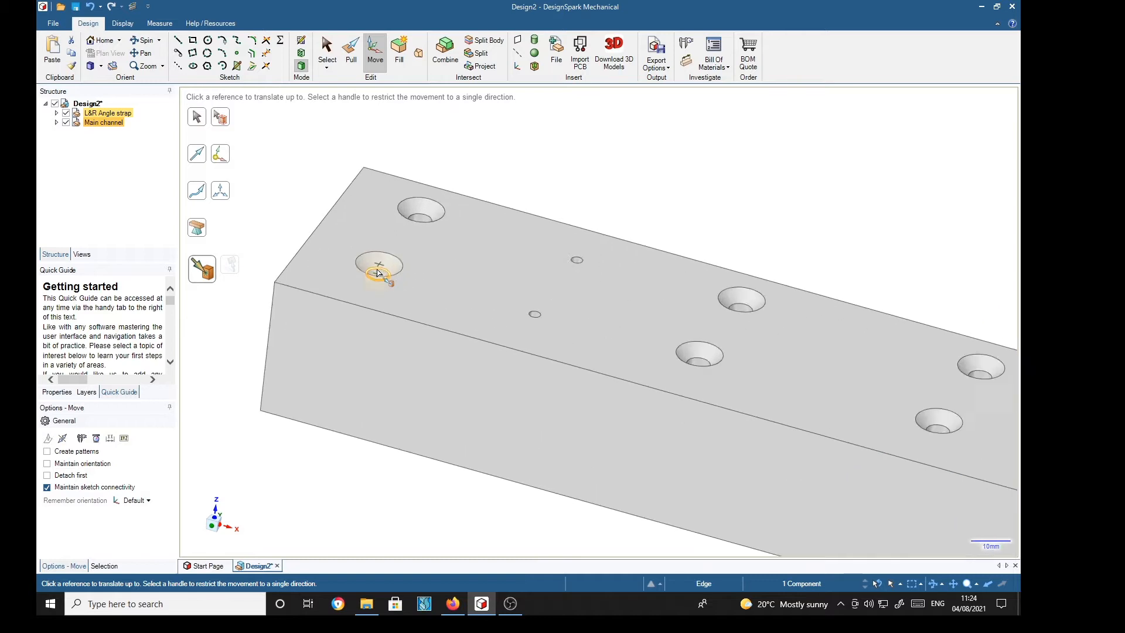
pyautogui.press('Escape')
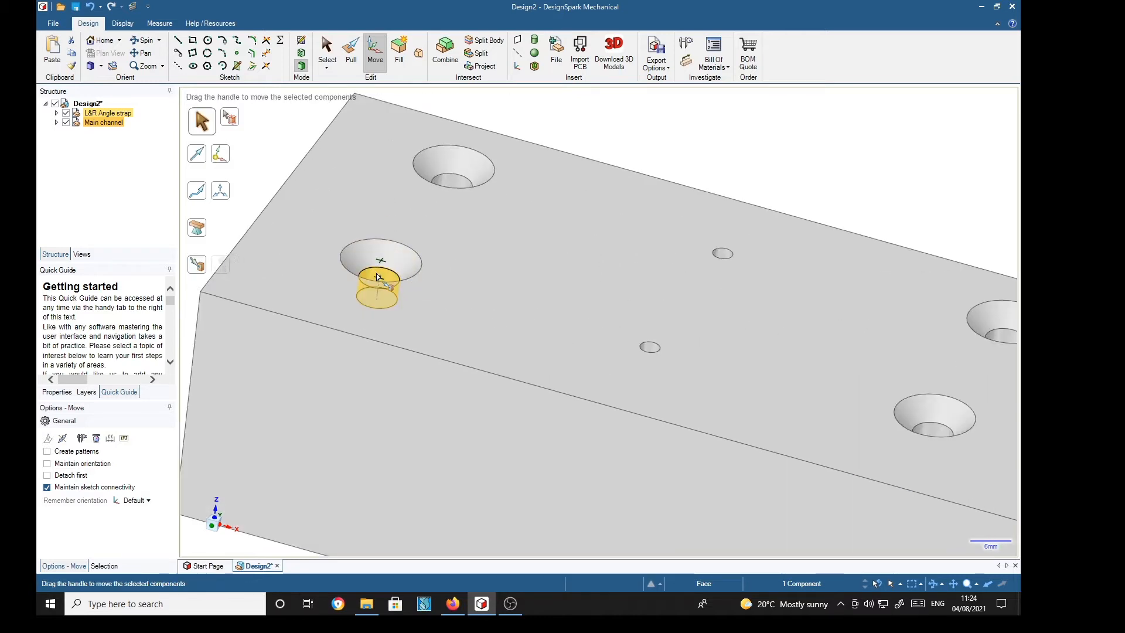
pyautogui.scroll(-8, 378, 277)
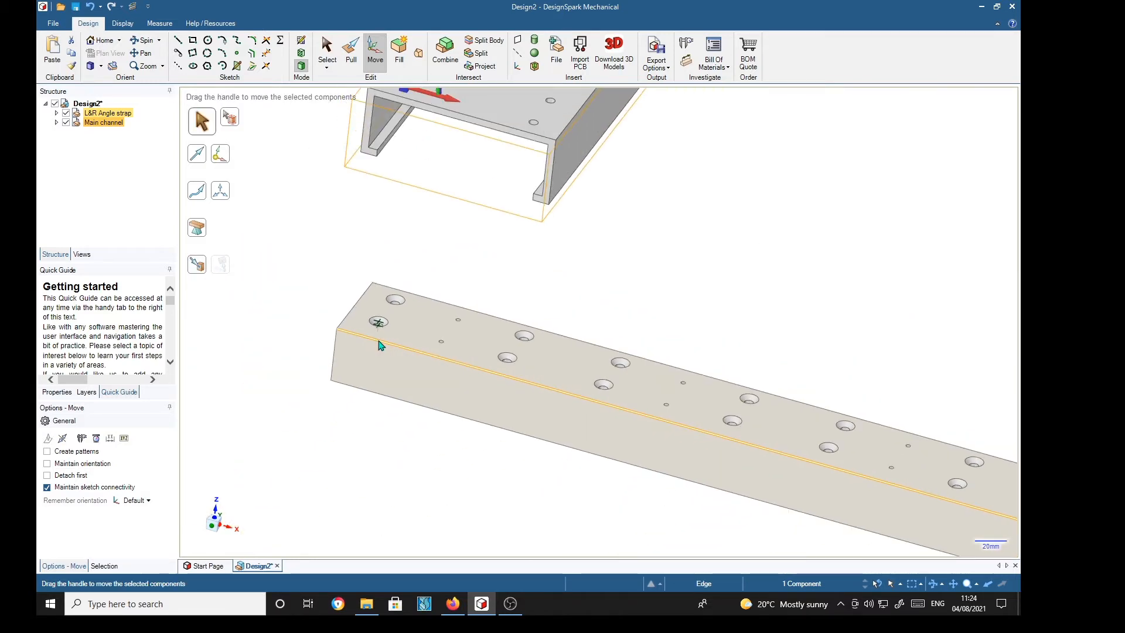
pyautogui.scroll(-1, 380, 346)
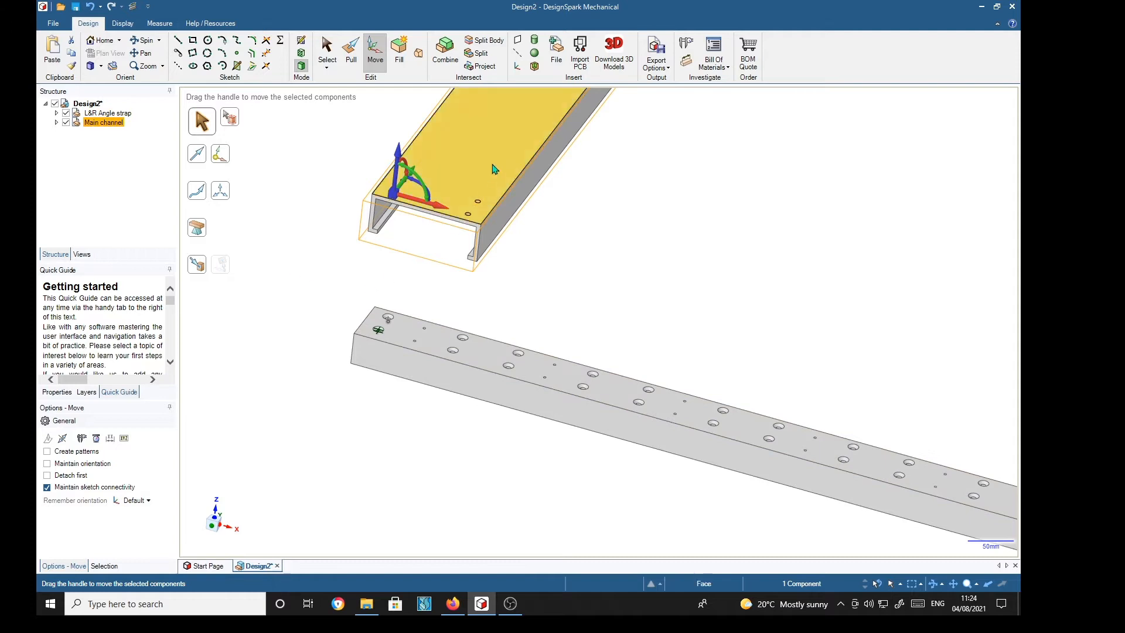
# Anchor the Move handle on the main channel's top face and move the channel up to the underside of the angle strap's flange
pyautogui.moveTo(393, 191); pyautogui.dragTo(472, 159)
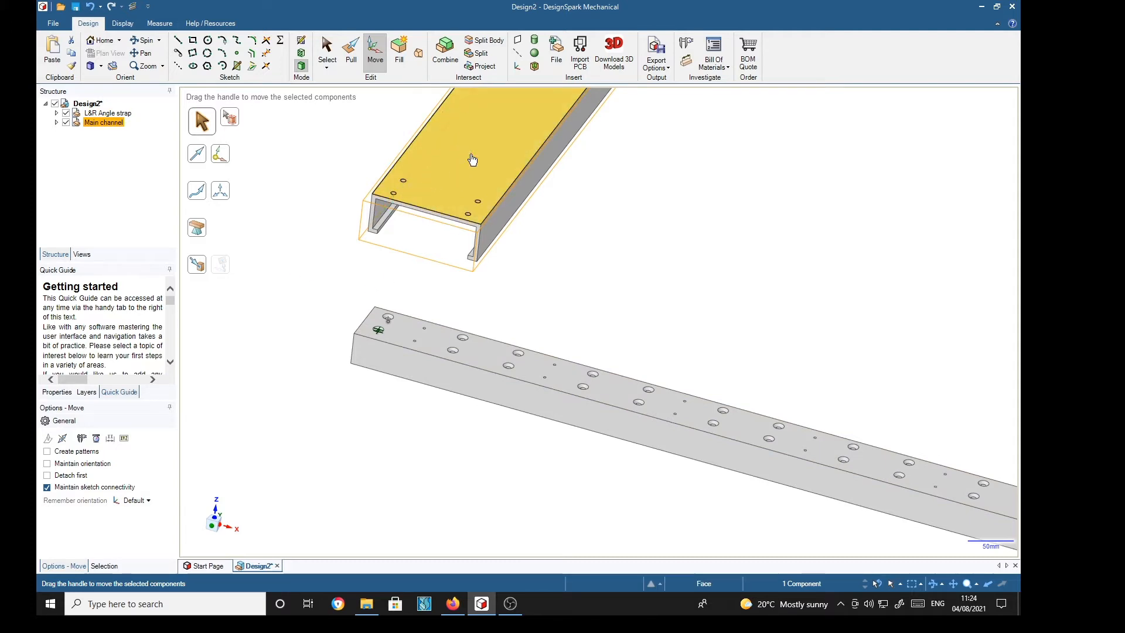
pyautogui.keyDown('shift'); pyautogui.moveTo(657, 210); pyautogui.dragTo(672, 266, button='middle'); pyautogui.keyUp('shift')
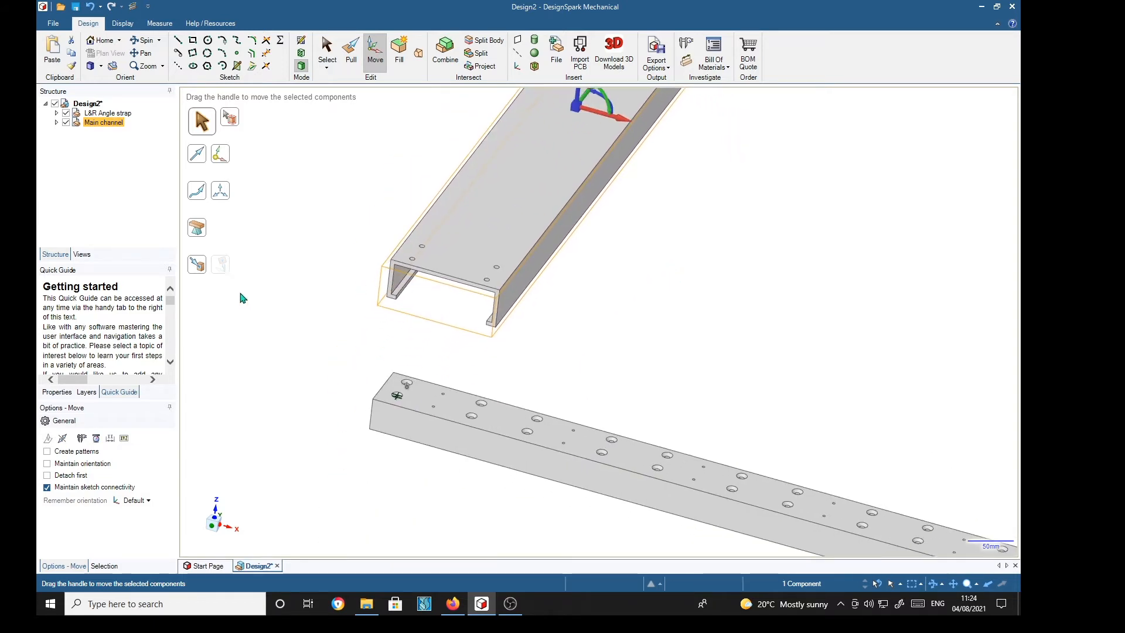
pyautogui.click(202, 269)
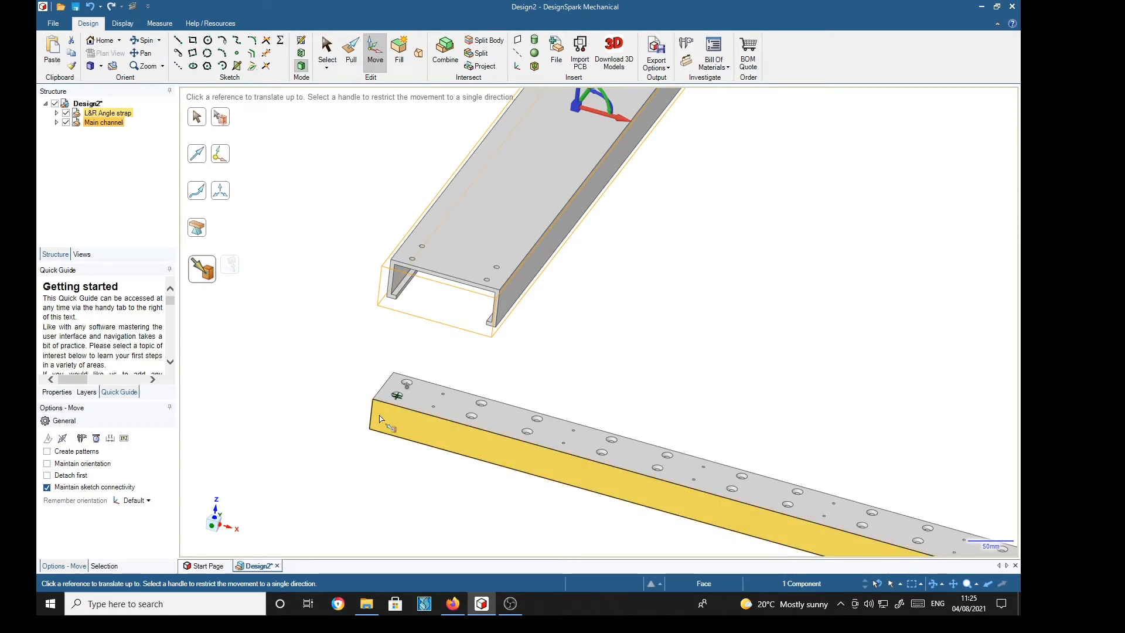
pyautogui.moveTo(381, 417)
pyautogui.mouseDown(button='middle')
pyautogui.moveTo(455, 367)
pyautogui.moveTo(525, 340)
pyautogui.moveTo(375, 401)
pyautogui.mouseUp(button='middle')
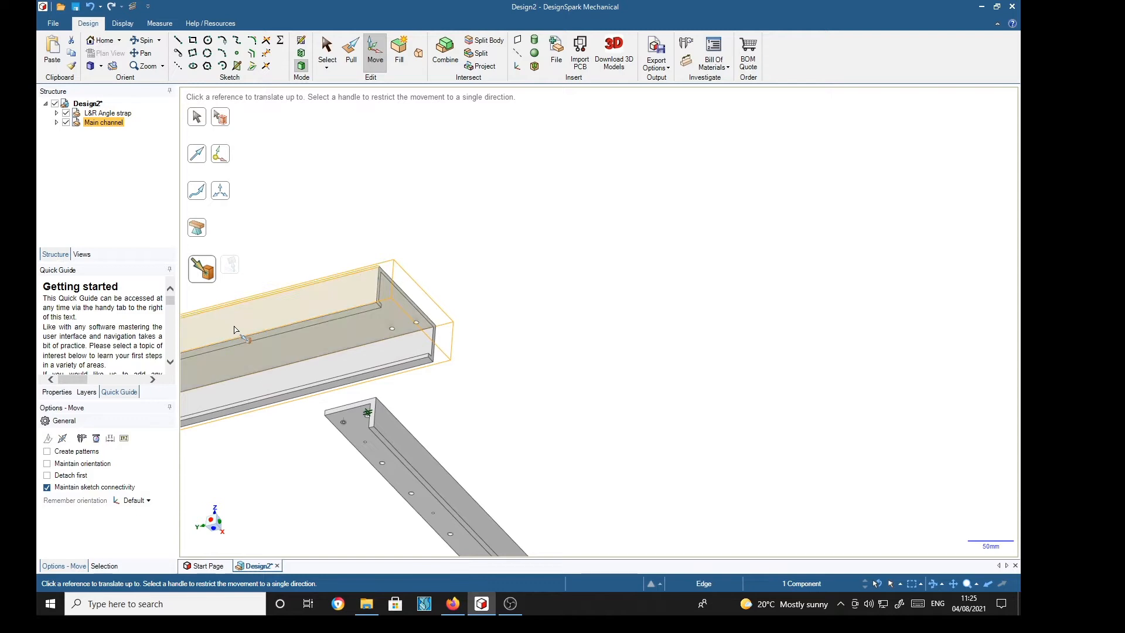
pyautogui.click(359, 433)
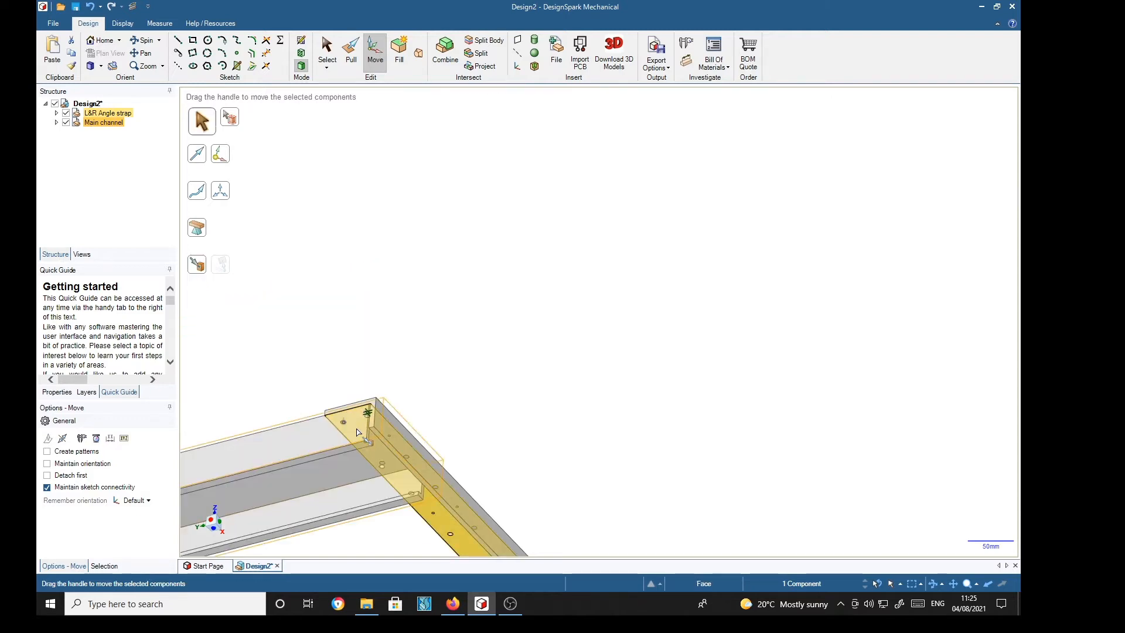
# Examine how the main channel's end holes line up with the angle strap's holes from above
pyautogui.moveTo(620, 319); pyautogui.dragTo(359, 474, button='middle')
pyautogui.moveTo(276, 371); pyautogui.dragTo(320, 362, button='middle')
pyautogui.moveTo(365, 451); pyautogui.dragTo(363, 469, button='middle')
pyautogui.scroll(3, 365, 467)
pyautogui.scroll(3, 364, 468)
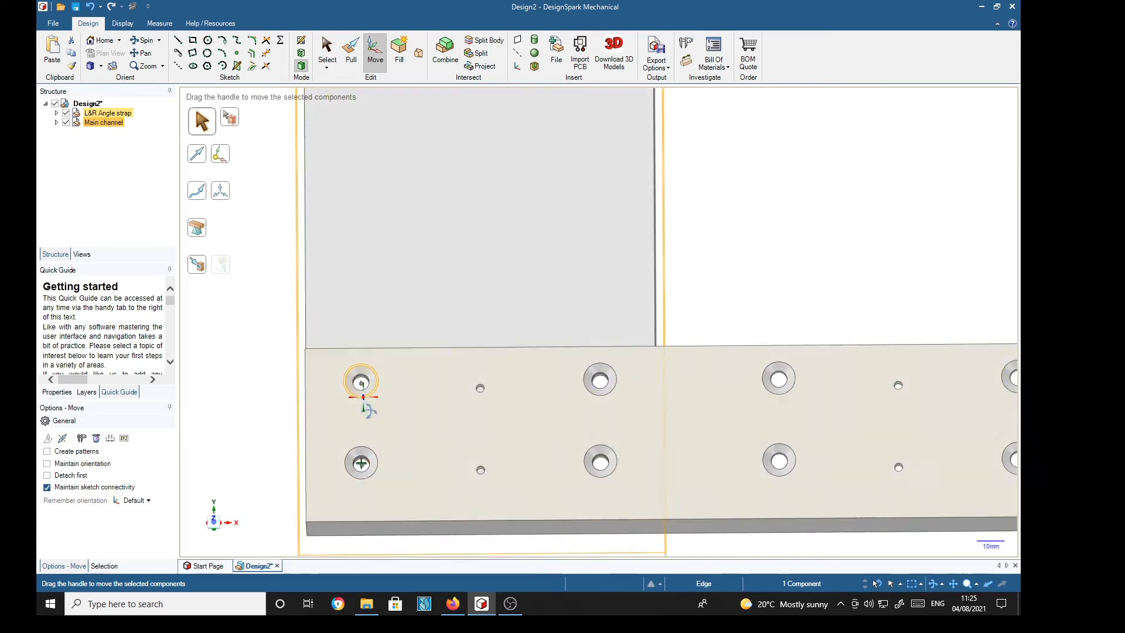
pyautogui.scroll(-6, 382, 455)
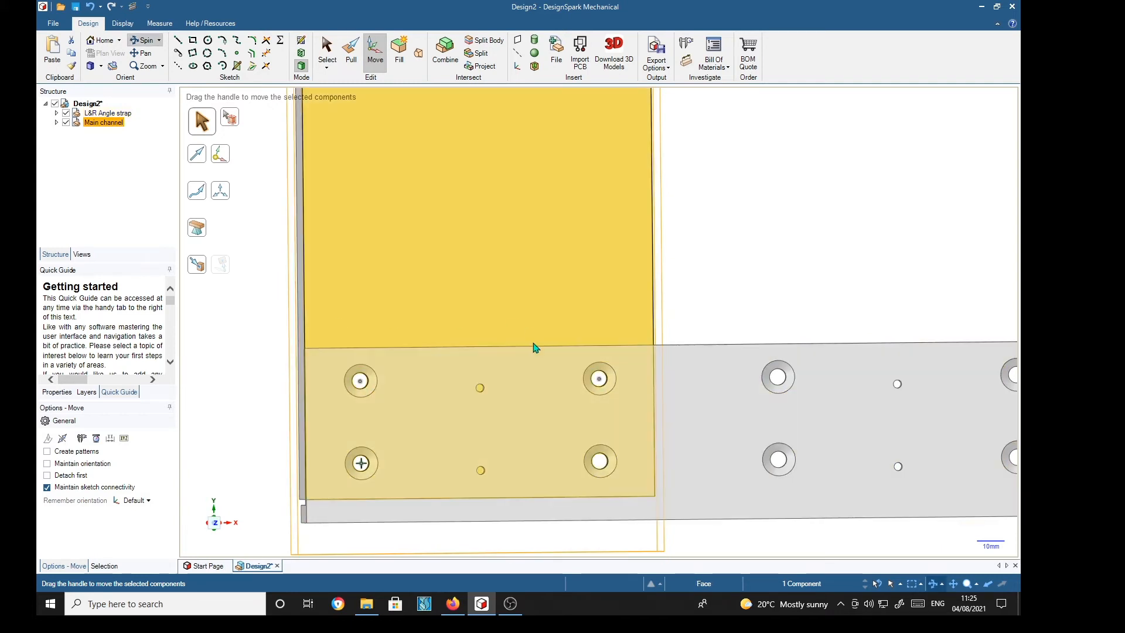
pyautogui.scroll(-2, 507, 386)
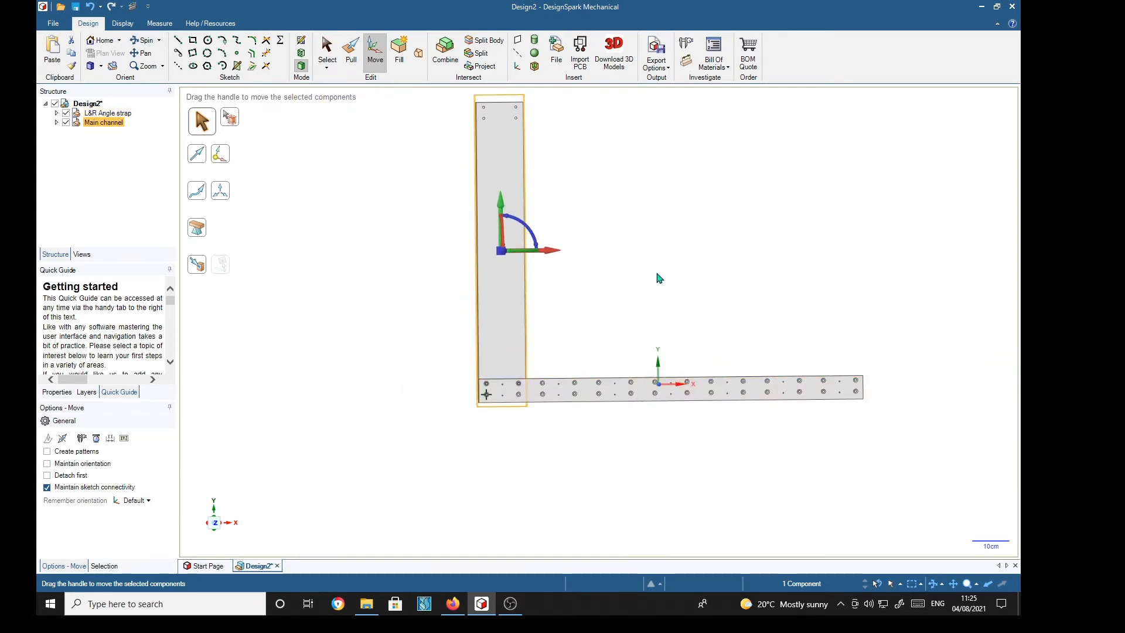
pyautogui.scroll(-1, 644, 304)
pyautogui.moveTo(639, 329)
pyautogui.mouseDown(button='middle')
pyautogui.moveTo(580, 324)
pyautogui.moveTo(674, 323)
pyautogui.moveTo(636, 329)
pyautogui.mouseUp(button='middle')
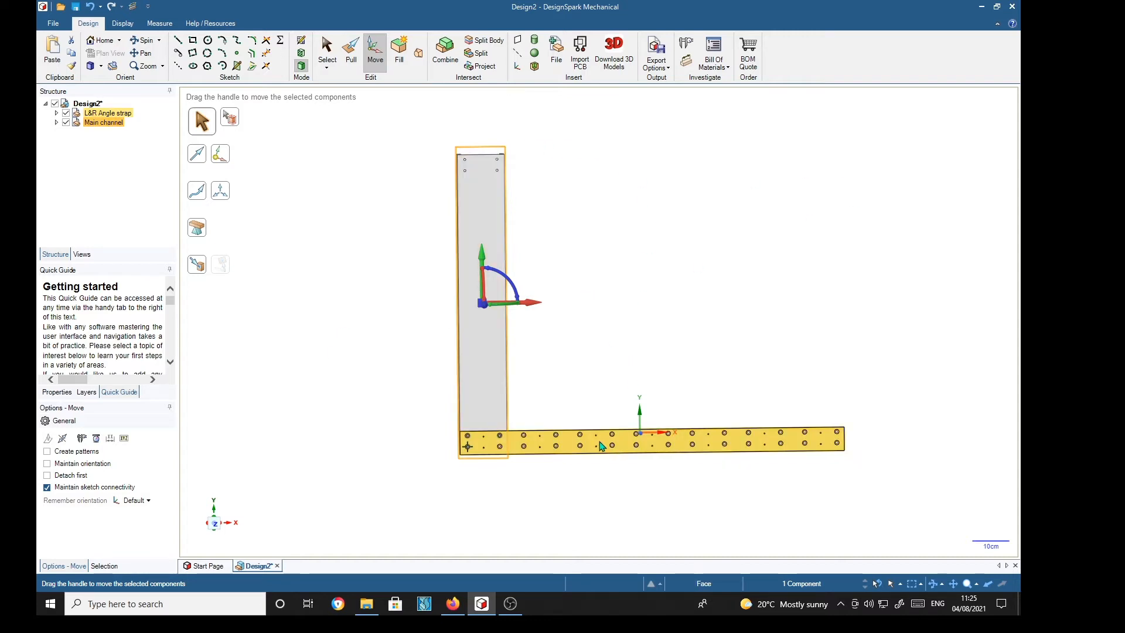
# Try moving the angle strap about 71 mm along Y and about 366 mm along X
pyautogui.click(107, 112)
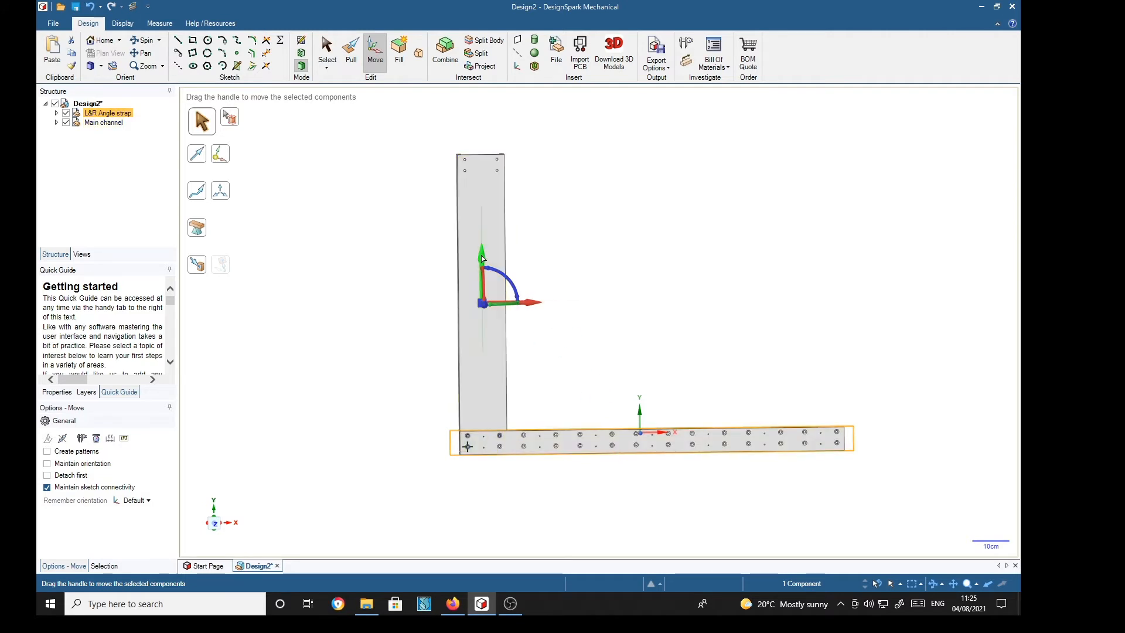
pyautogui.moveTo(482, 260)
pyautogui.mouseDown()
pyautogui.moveTo(480, 226)
pyautogui.moveTo(480, 283)
pyautogui.moveTo(479, 191)
pyautogui.moveTo(480, 239)
pyautogui.mouseUp()
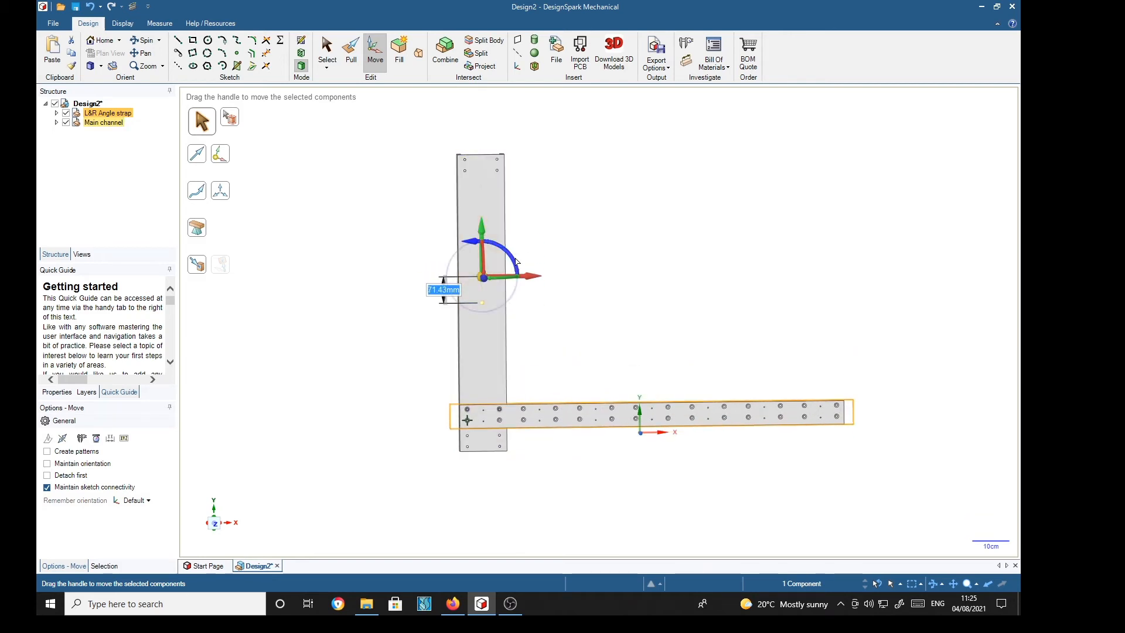
pyautogui.moveTo(529, 278); pyautogui.dragTo(665, 278)
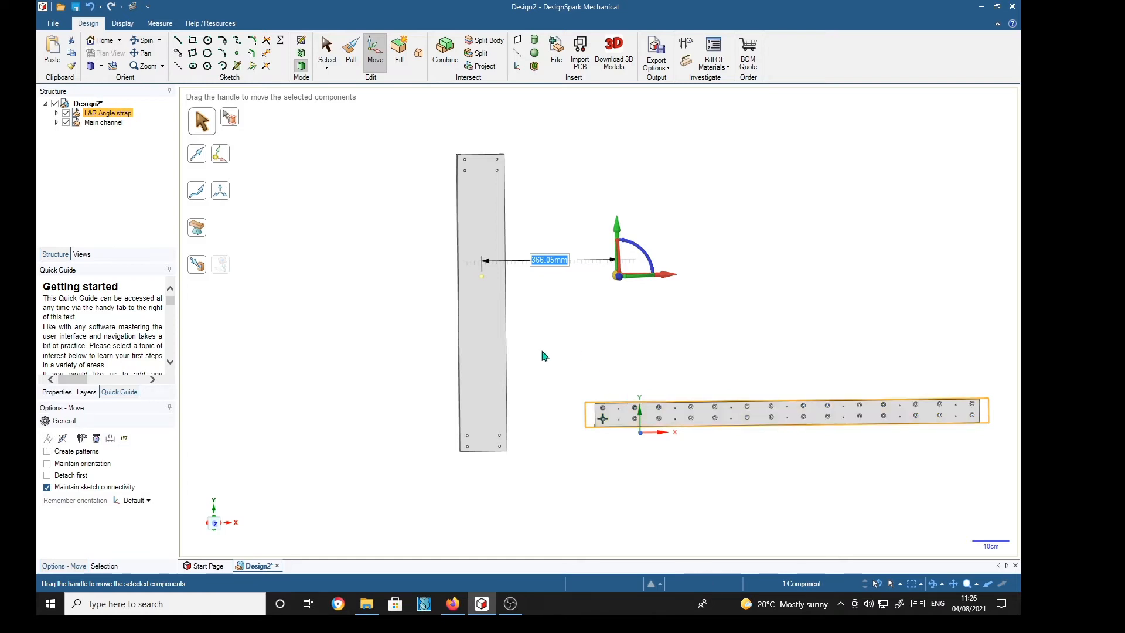
pyautogui.press('Escape')
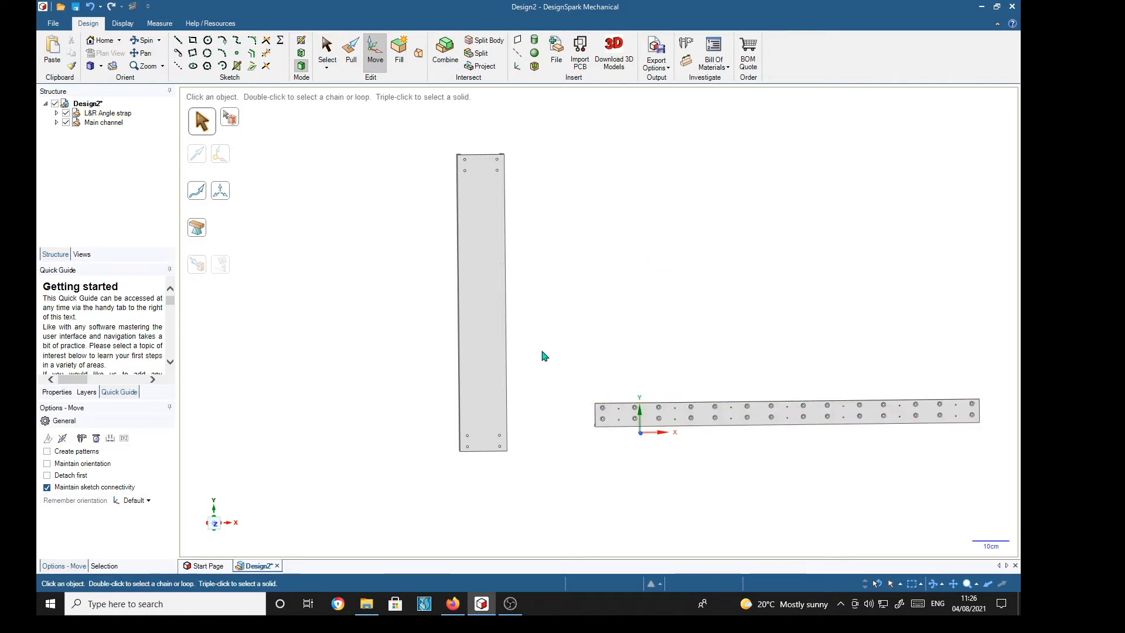
# Undo both trial moves of the angle strap and clear the selection
pyautogui.click(108, 113)
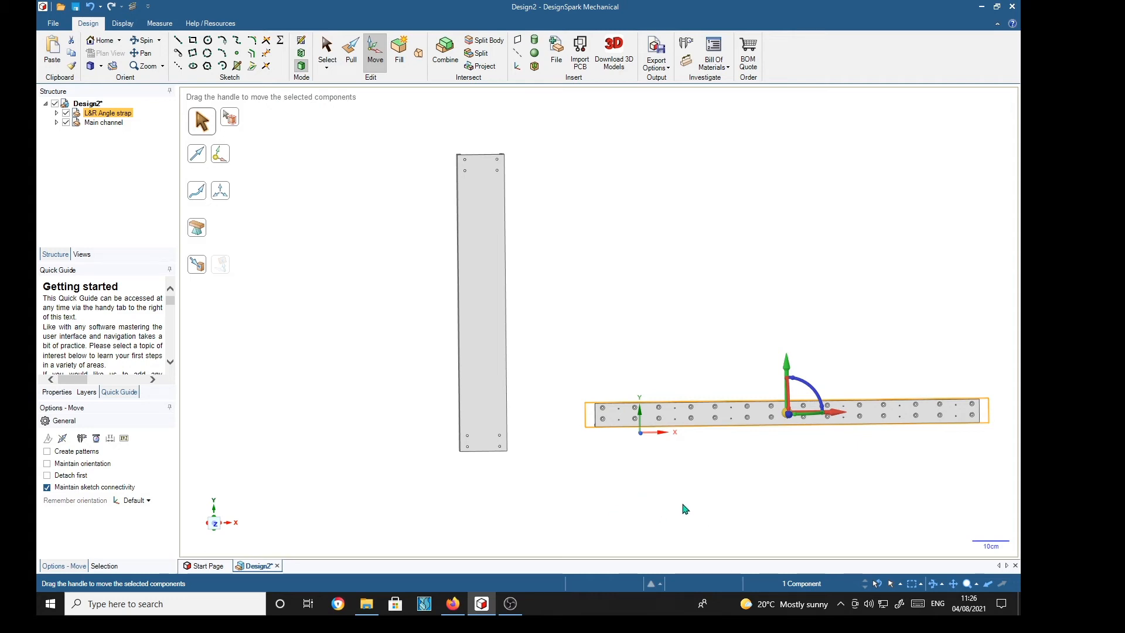
pyautogui.hotkey('ctrl', 'z')
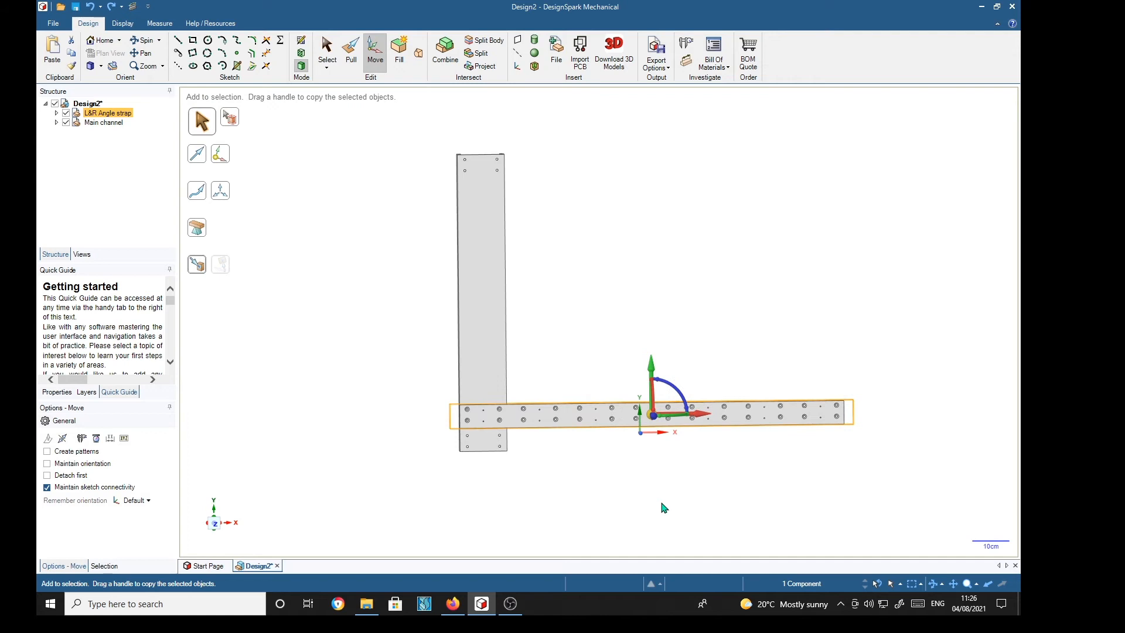
pyautogui.hotkey('ctrl', 'z')
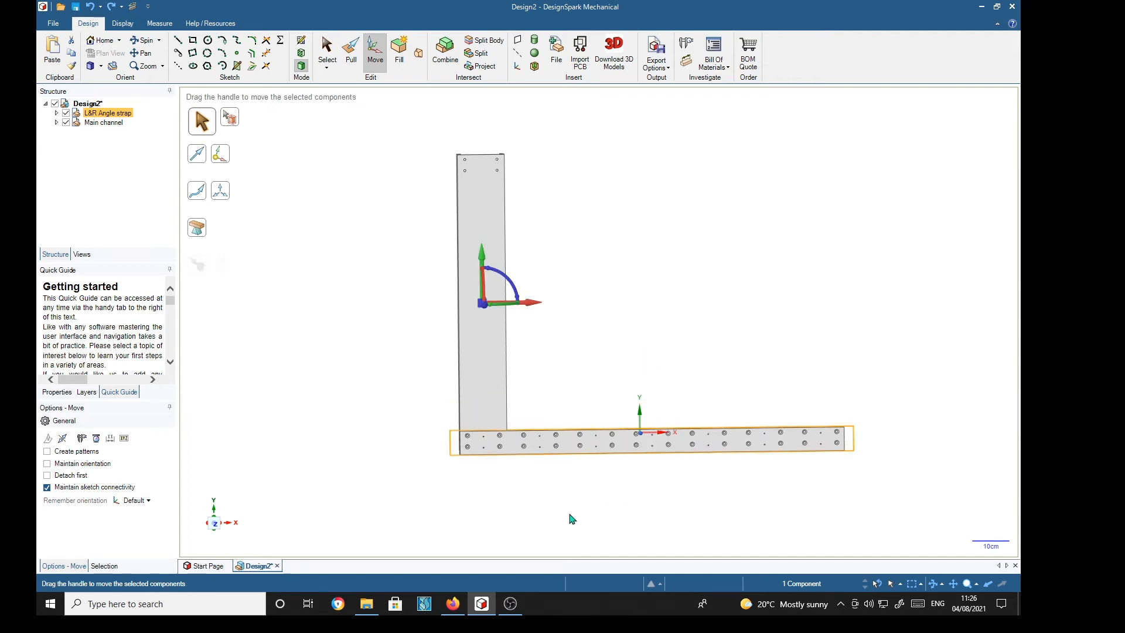
pyautogui.click(333, 313)
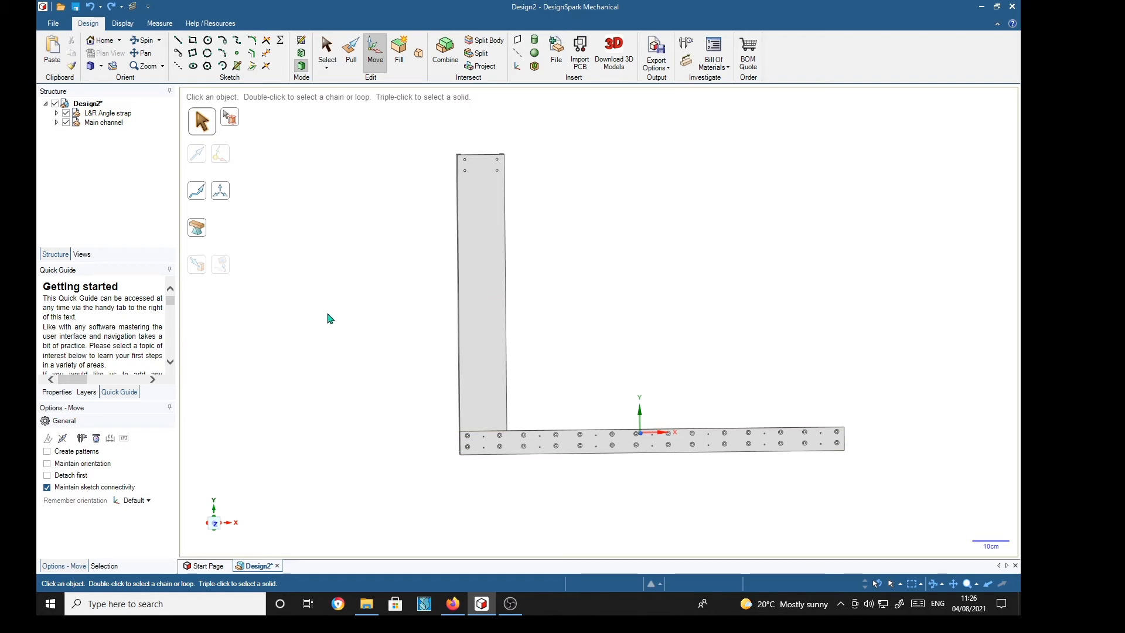
# Copy the angle strap along the Y axis to just beyond the main channel's far end
pyautogui.click(107, 113)
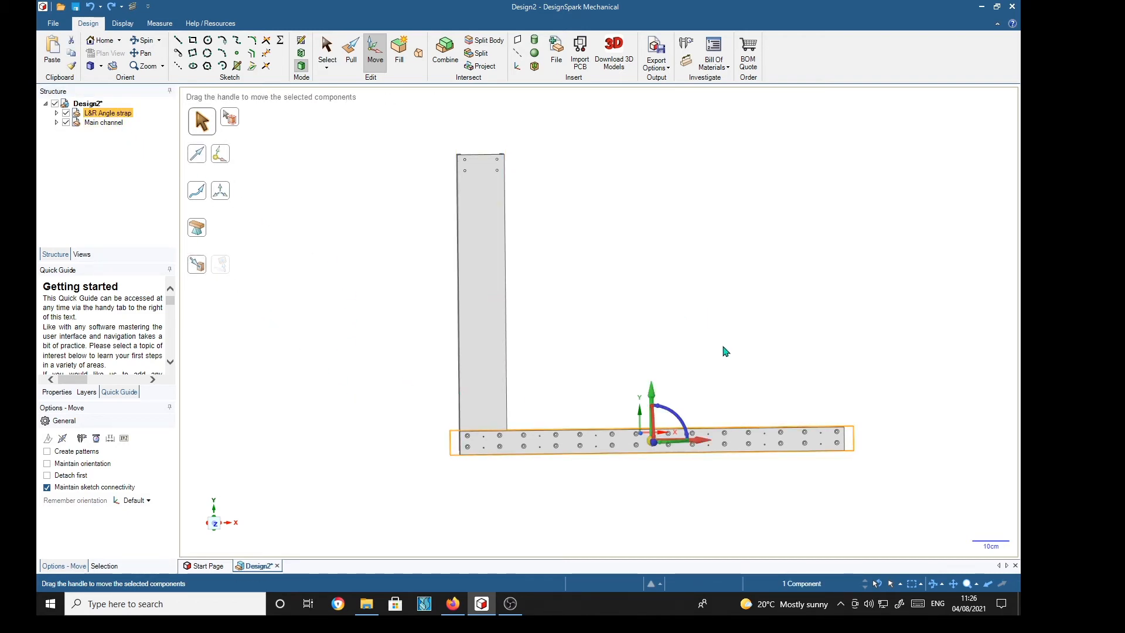
pyautogui.press('ctrl')
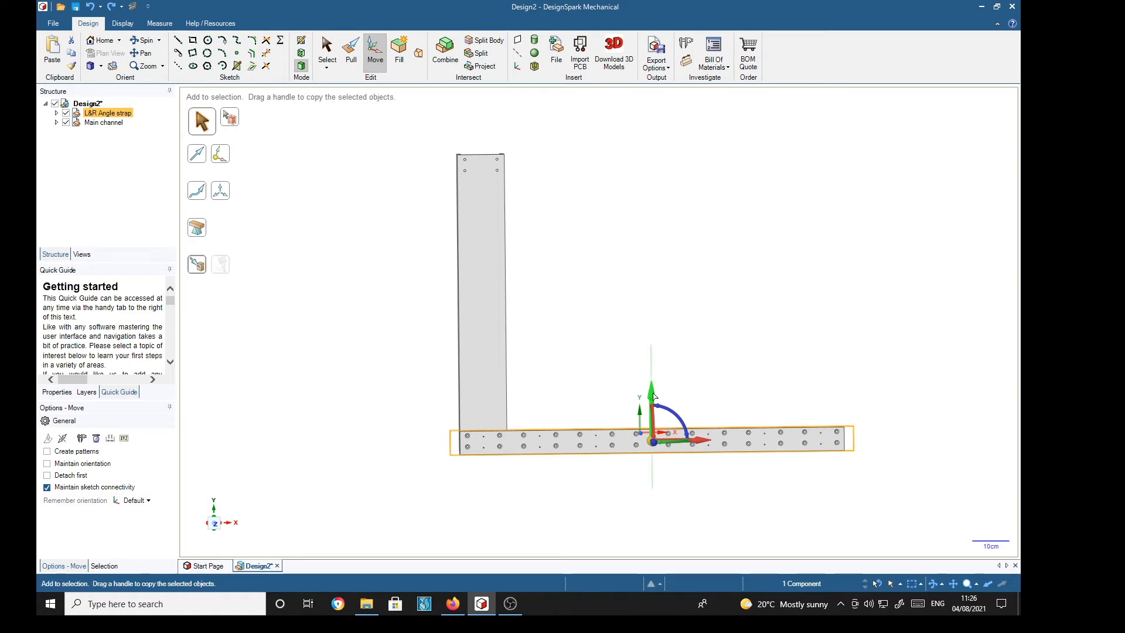
pyautogui.keyDown('ctrl'); pyautogui.moveTo(652, 399); pyautogui.dragTo(646, 75); pyautogui.keyUp('ctrl')
# Rotate the copied angle strap 180° about the vertical axis and clear the selection
pyautogui.keyDown('shift'); pyautogui.moveTo(680, 204); pyautogui.dragTo(695, 276, button='middle'); pyautogui.keyUp('shift')
pyautogui.moveTo(684, 165); pyautogui.dragTo(592, 156)
pyautogui.write('180')
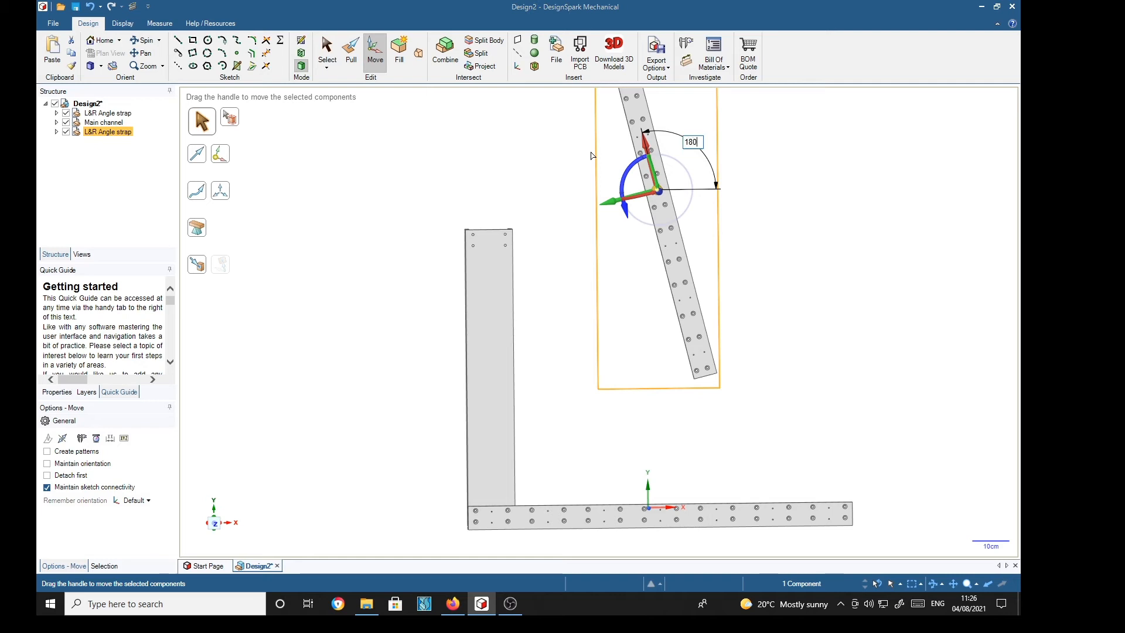
pyautogui.press('Return')
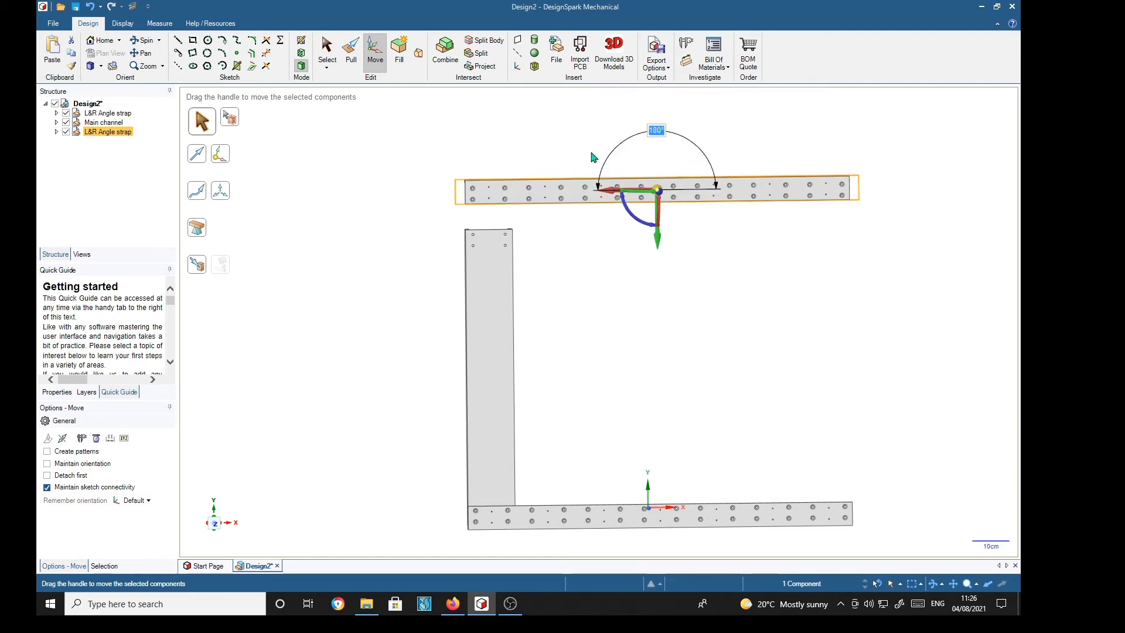
pyautogui.moveTo(431, 284)
pyautogui.mouseDown(button='middle')
pyautogui.moveTo(401, 310)
pyautogui.moveTo(420, 248)
pyautogui.moveTo(402, 201)
pyautogui.moveTo(394, 214)
pyautogui.mouseUp(button='middle')
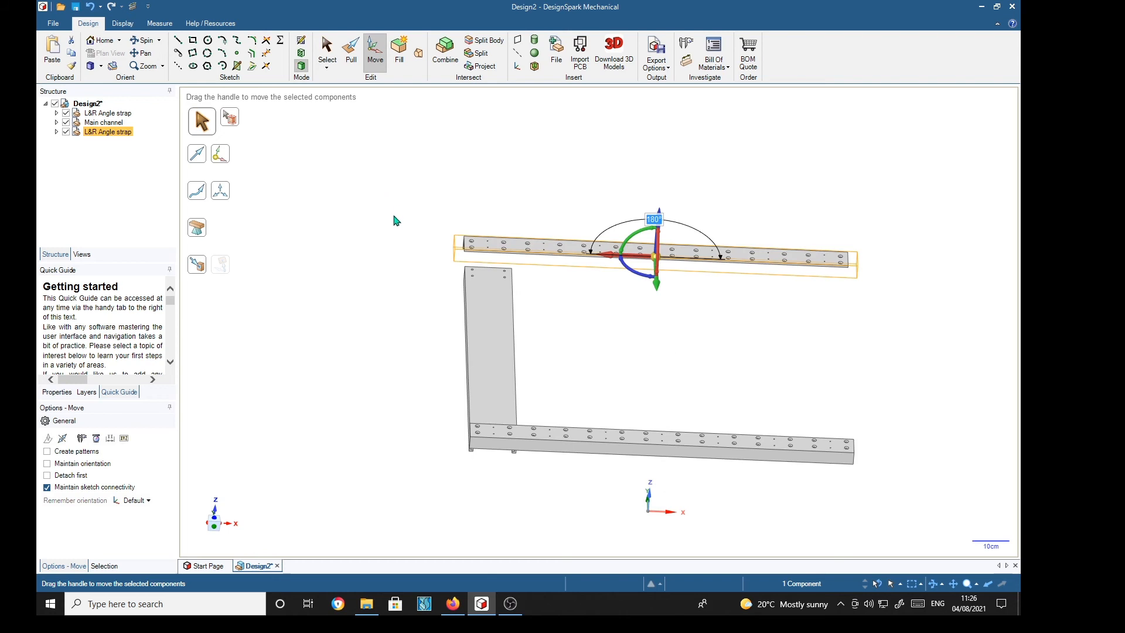
pyautogui.rightClick(393, 215)
pyautogui.click(664, 359)
# Move the rotated angle strap so its upper end hole aligns with the main channel's matching outer corner hole, and clear the selection
pyautogui.scroll(2, 496, 261)
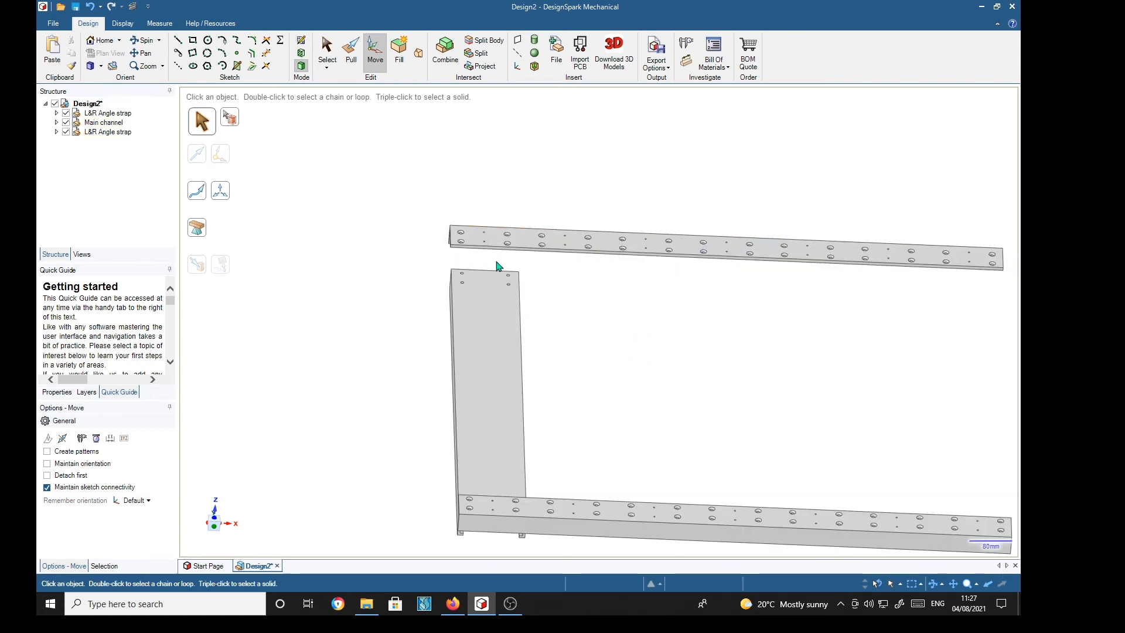
pyautogui.scroll(2, 496, 265)
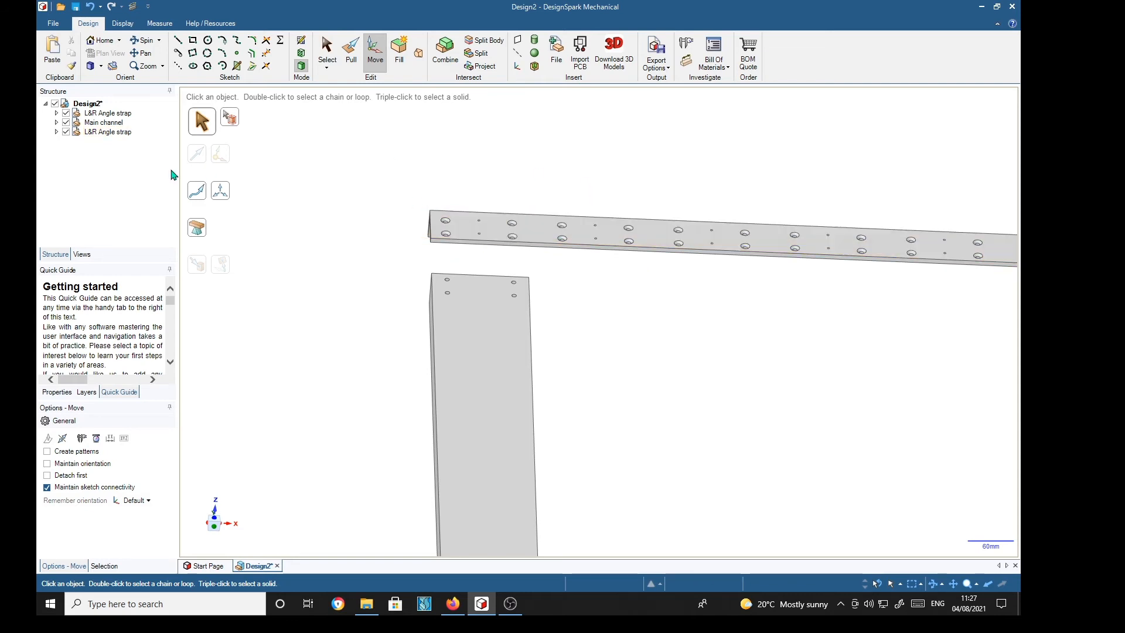
pyautogui.click(110, 132)
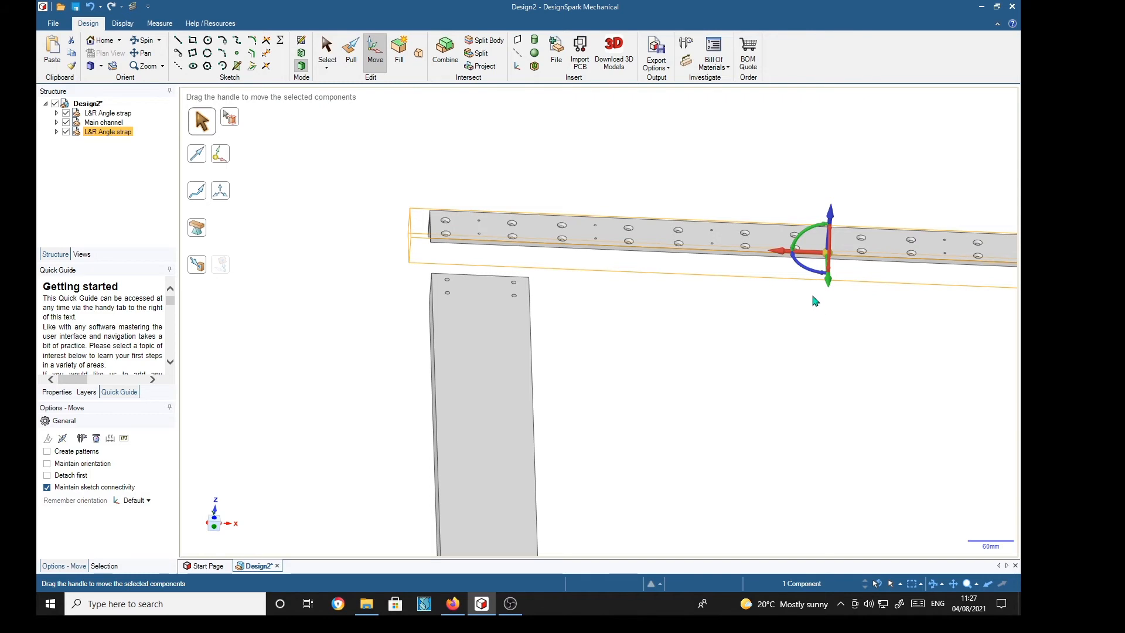
pyautogui.moveTo(825, 257); pyautogui.dragTo(449, 227)
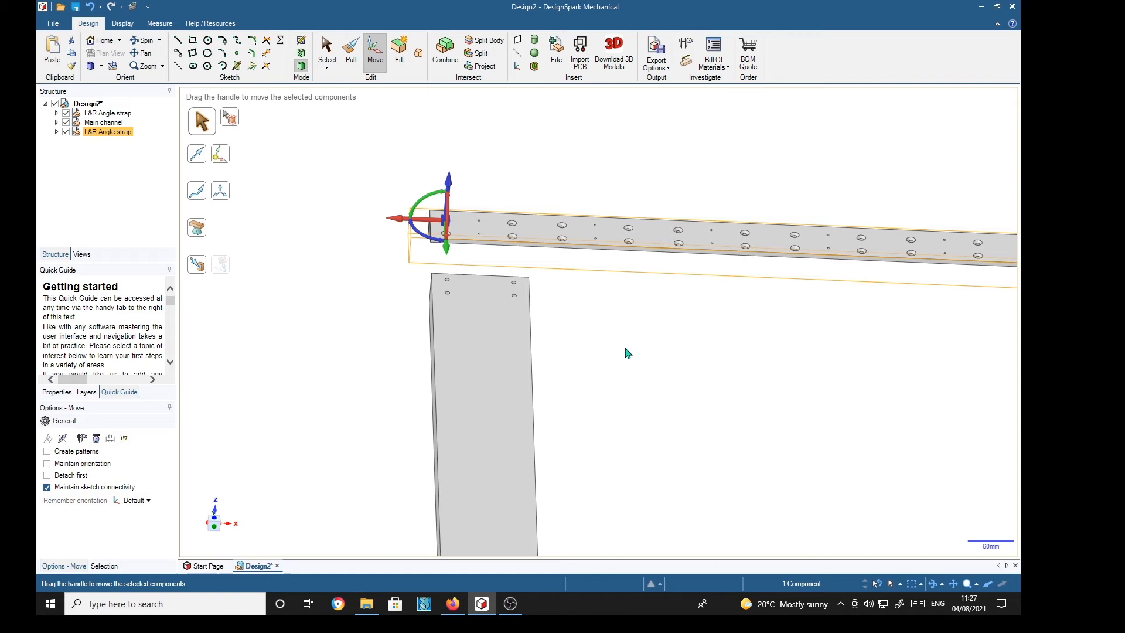
pyautogui.click(197, 264)
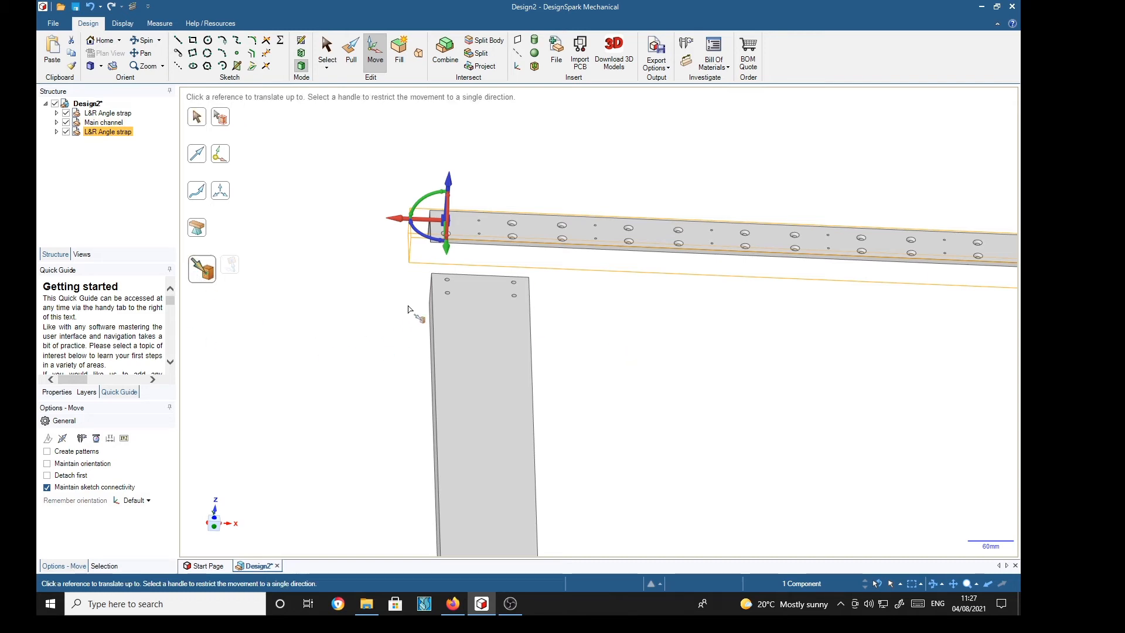
pyautogui.click(449, 286)
pyautogui.keyDown('shift'); pyautogui.moveTo(590, 404); pyautogui.dragTo(461, 293, button='middle'); pyautogui.keyUp('shift')
pyautogui.scroll(-3, 618, 428)
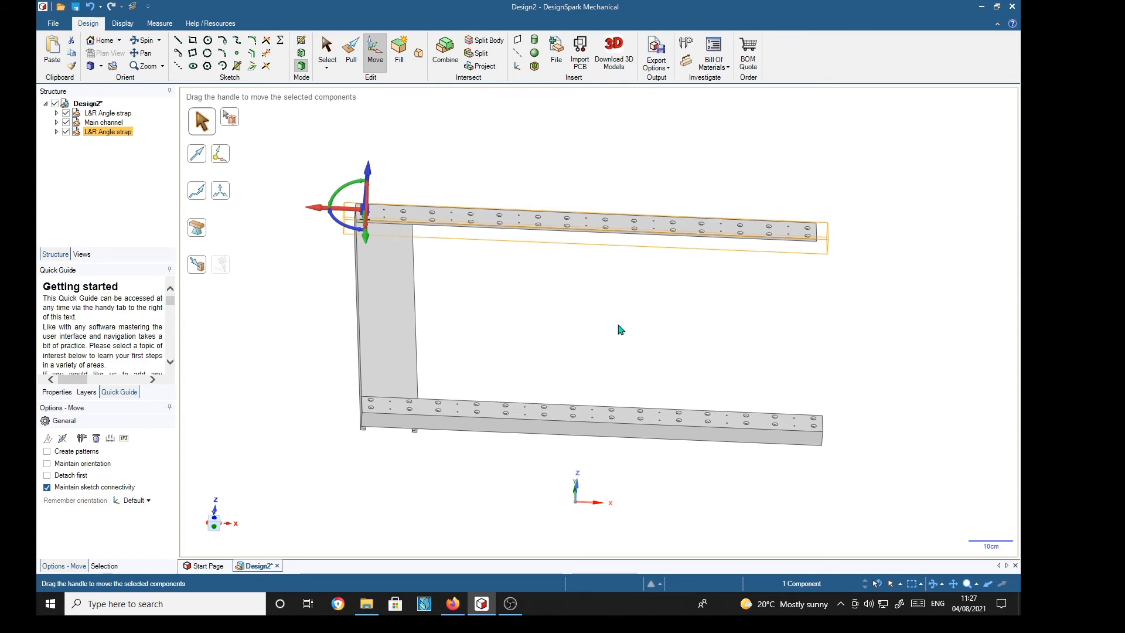
pyautogui.click(573, 350)
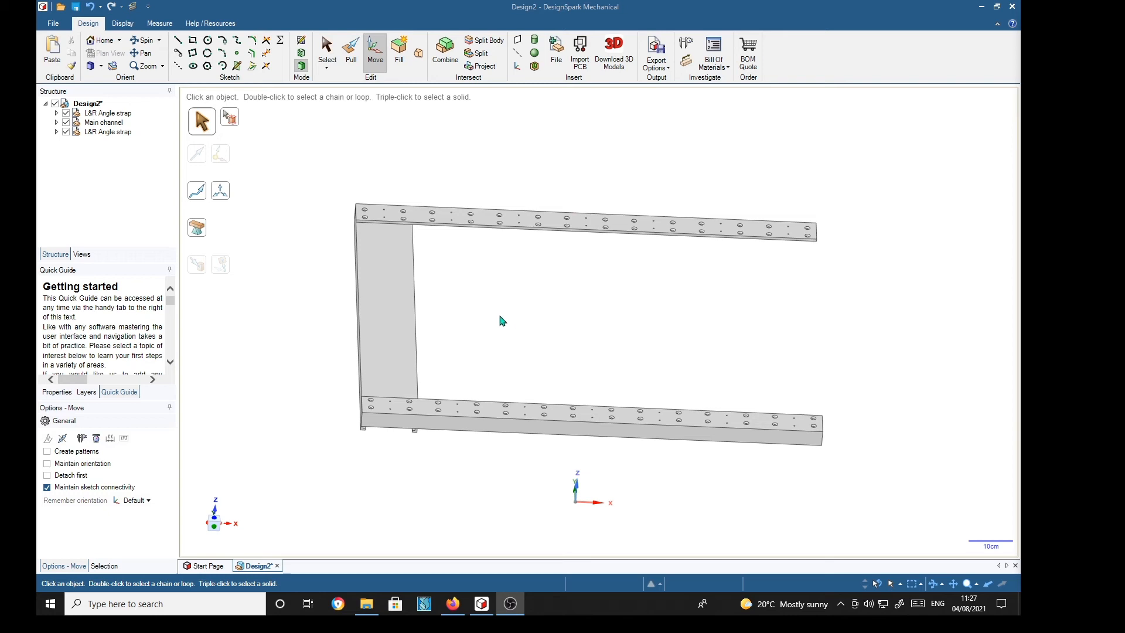
# Pattern the main channel along the straps, from its outer corner hole up to the second-to-last large hole at the strap's other end
pyautogui.click(103, 122)
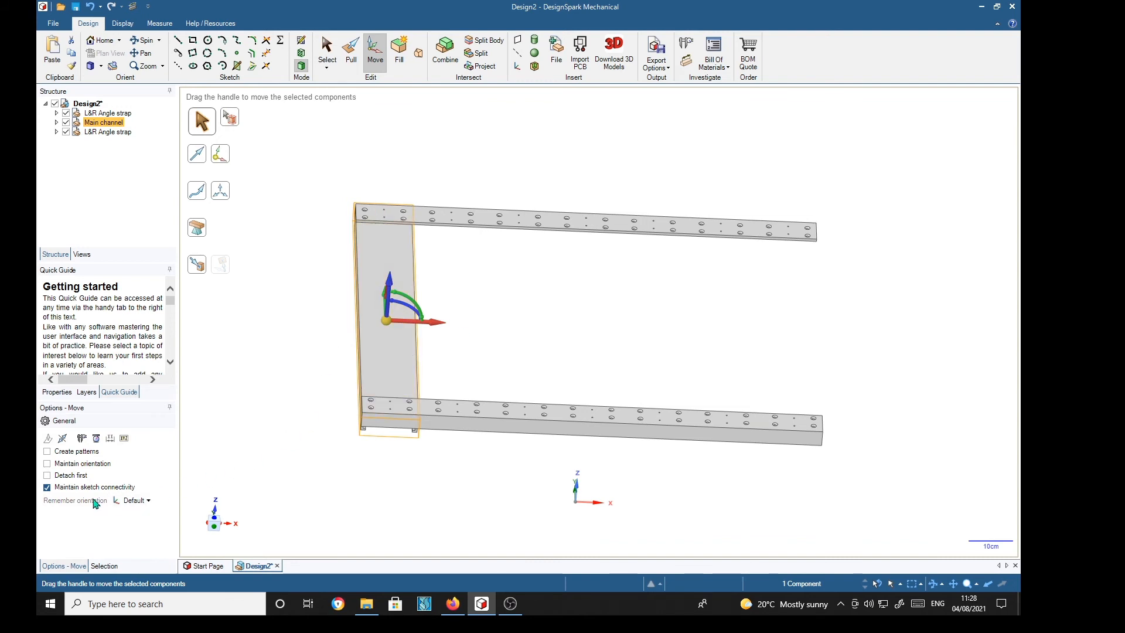
pyautogui.click(46, 452)
pyautogui.click(197, 264)
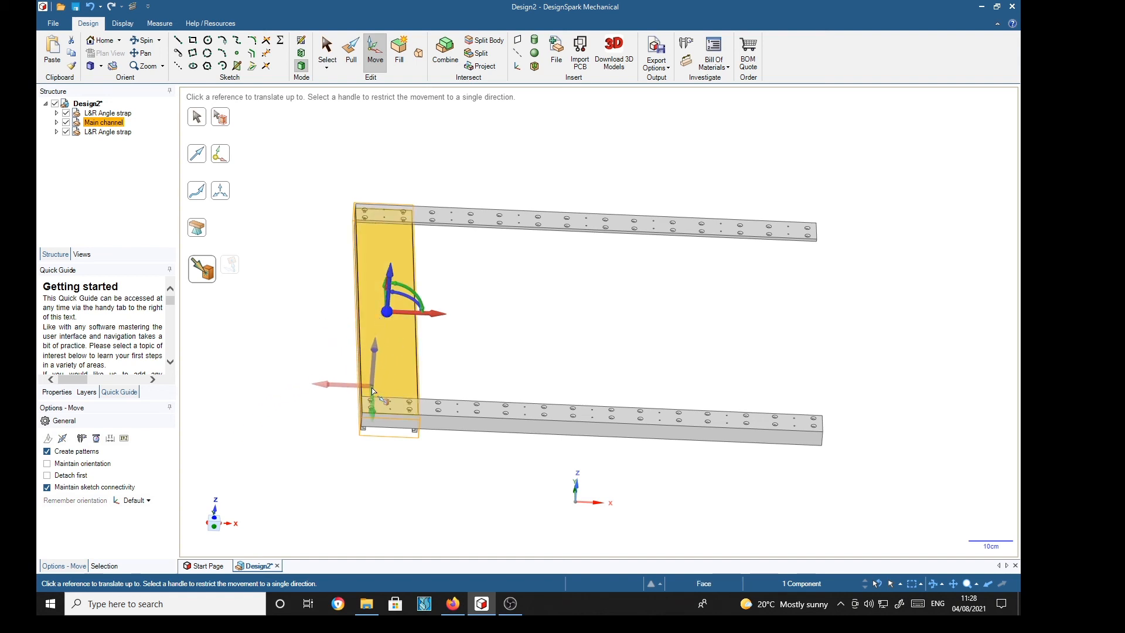
pyautogui.click(371, 404)
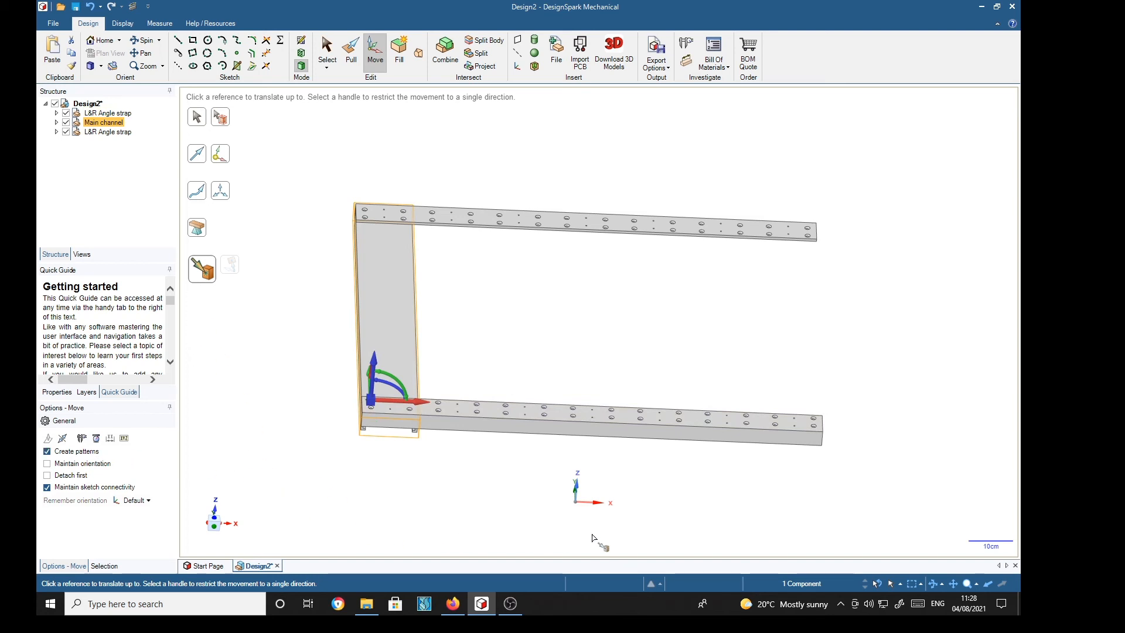
pyautogui.scroll(5, 775, 420)
pyautogui.click(774, 419)
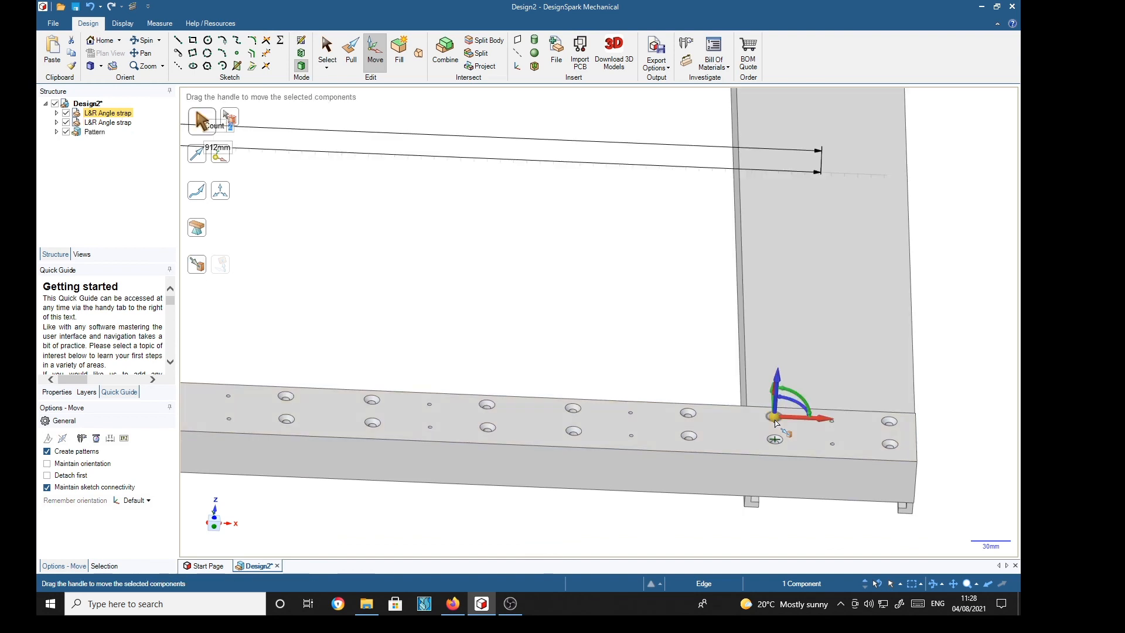
# Set the main channel pattern's count to 7 and clear the selection
pyautogui.scroll(-3, 690, 332)
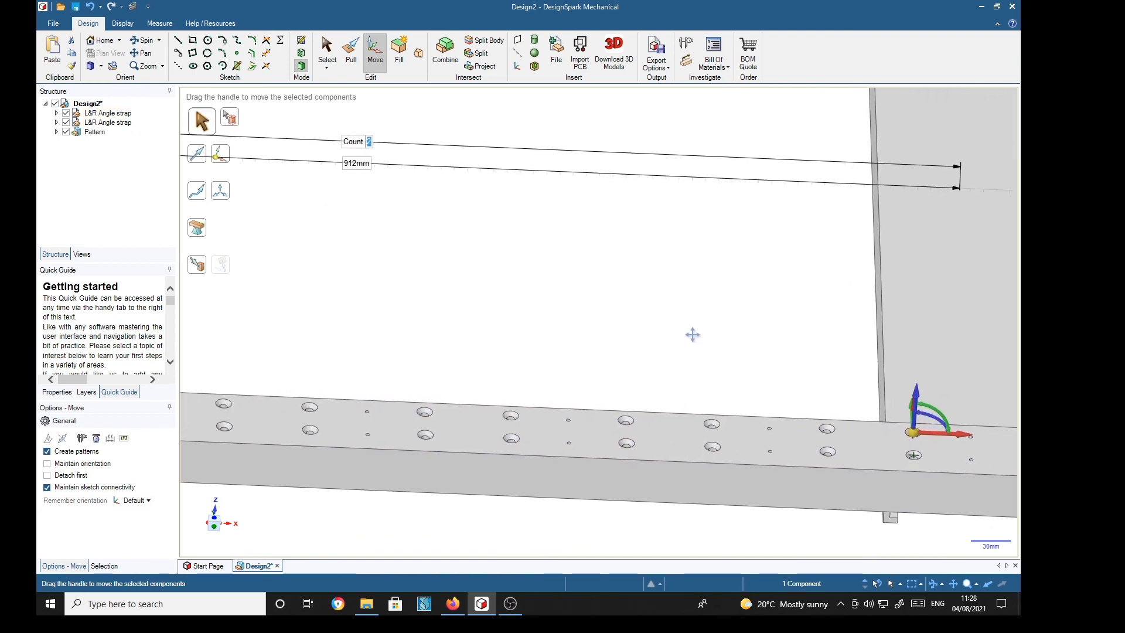
pyautogui.scroll(-3, 703, 331)
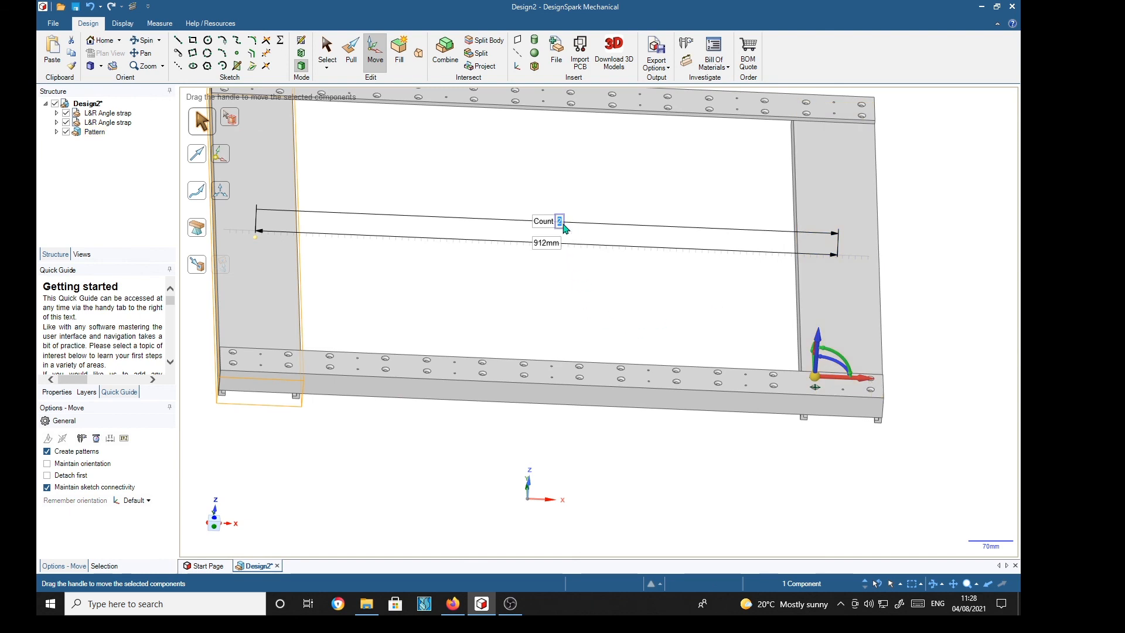
pyautogui.write('7')
pyautogui.press('Return')
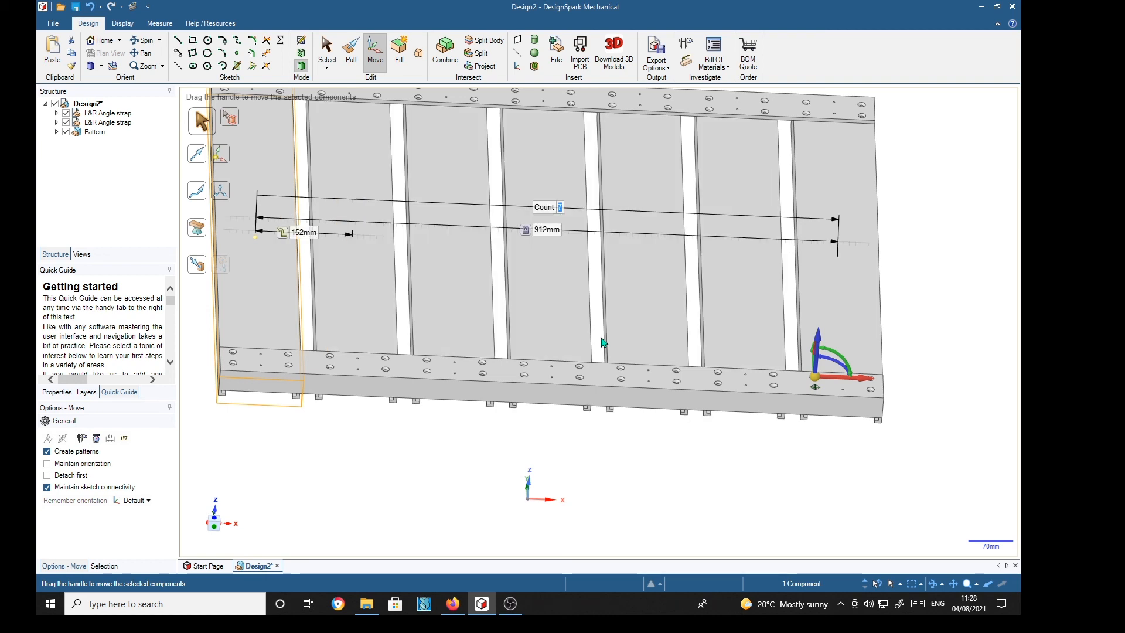
pyautogui.scroll(-2, 420, 475)
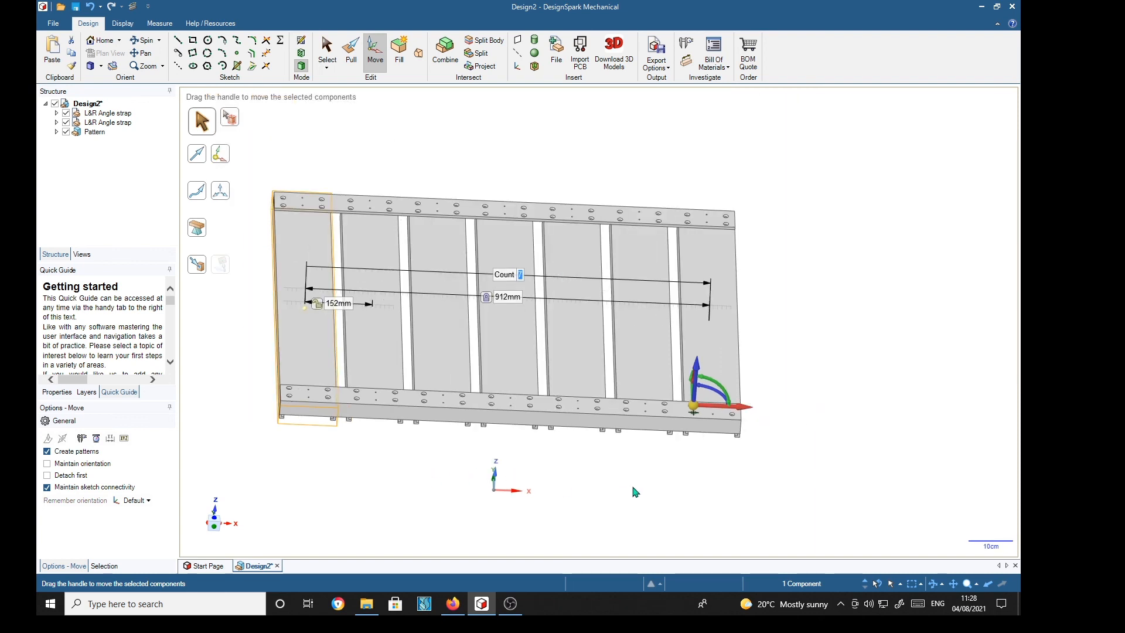
pyautogui.press('Escape')
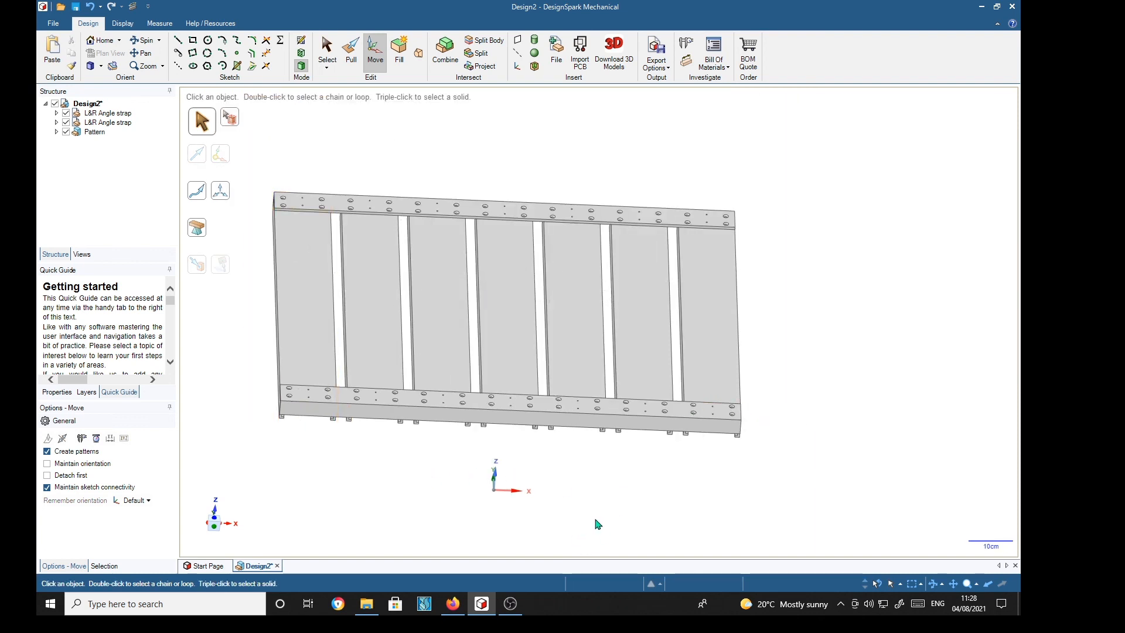
pyautogui.moveTo(480, 527); pyautogui.dragTo(585, 501, button='middle')
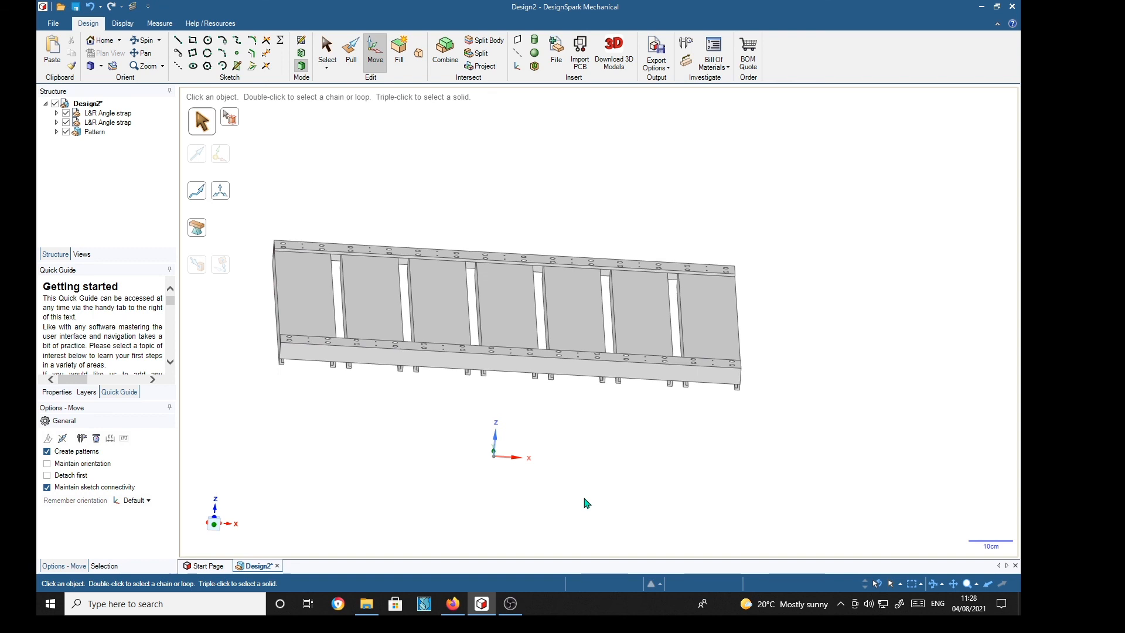